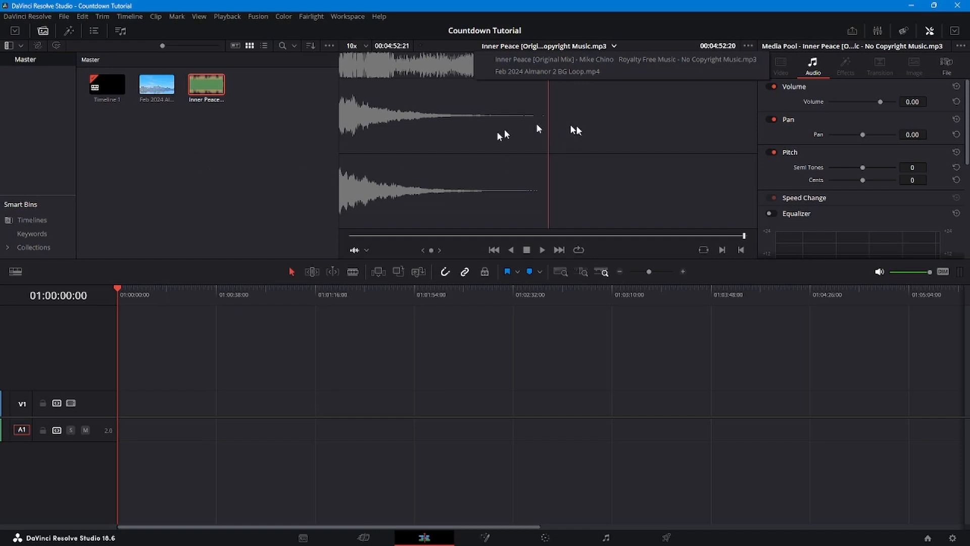
# - Place the Inner Peace music on audio track A1 and a Fusion Composition on video track V1, both at the timeline start
pyautogui.click(255, 127)
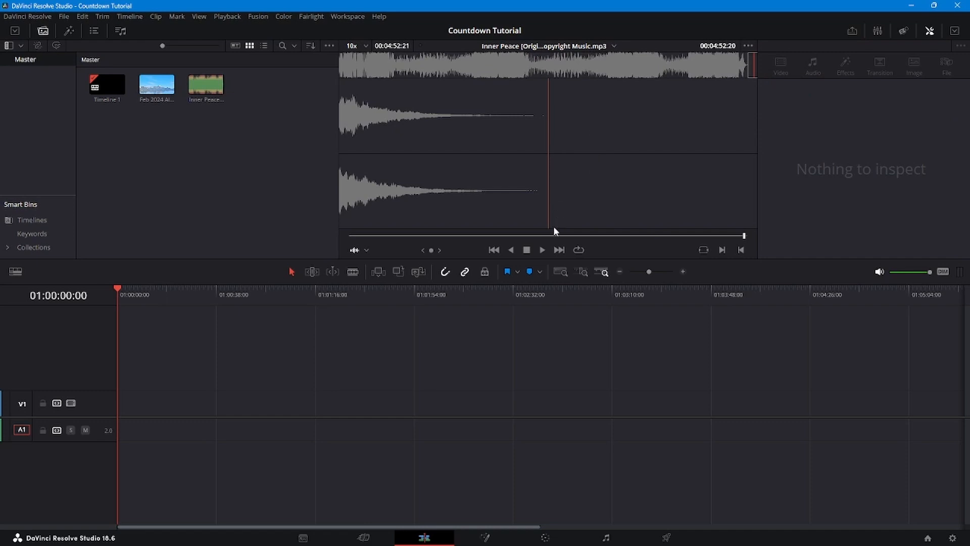
pyautogui.moveTo(206, 81); pyautogui.dragTo(131, 429)
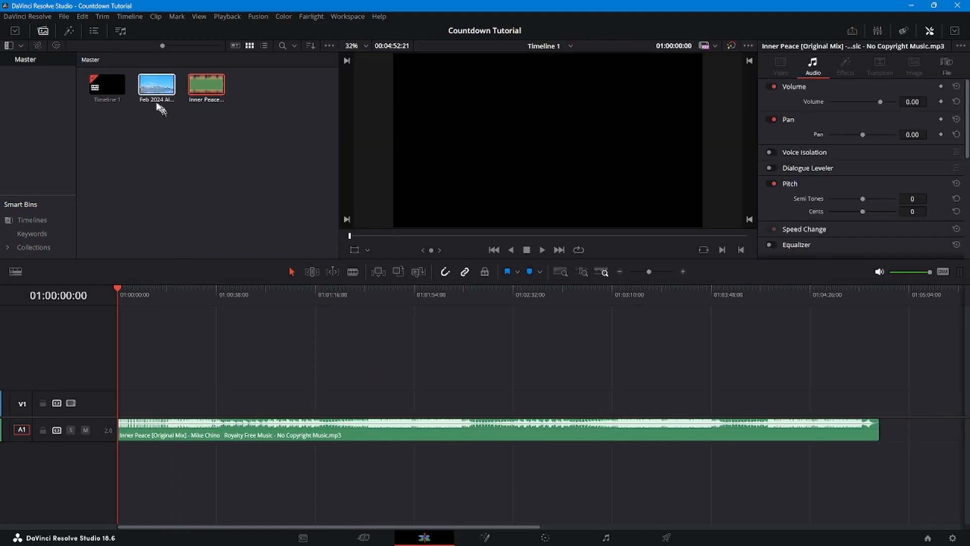
pyautogui.click(67, 32)
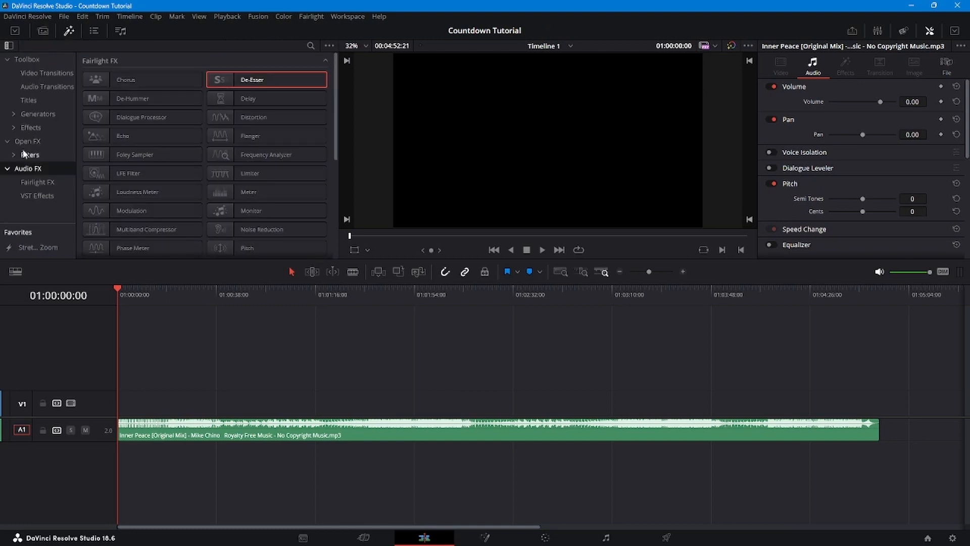
pyautogui.click(29, 127)
pyautogui.click(277, 82)
pyautogui.moveTo(269, 82); pyautogui.dragTo(120, 401)
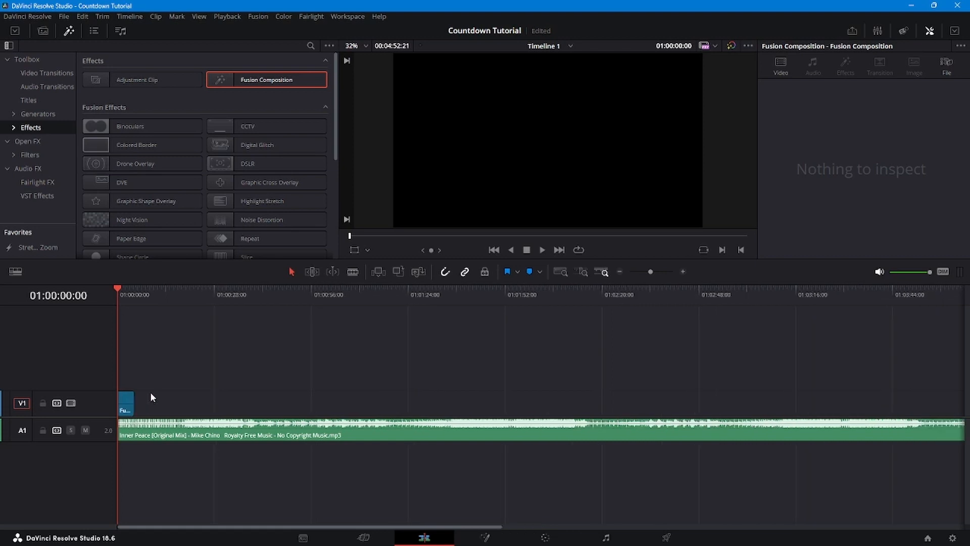
# - Extend the Fusion Composition clip on V1 until it ends together with the music clip
pyautogui.moveTo(133, 403); pyautogui.dragTo(628, 404)
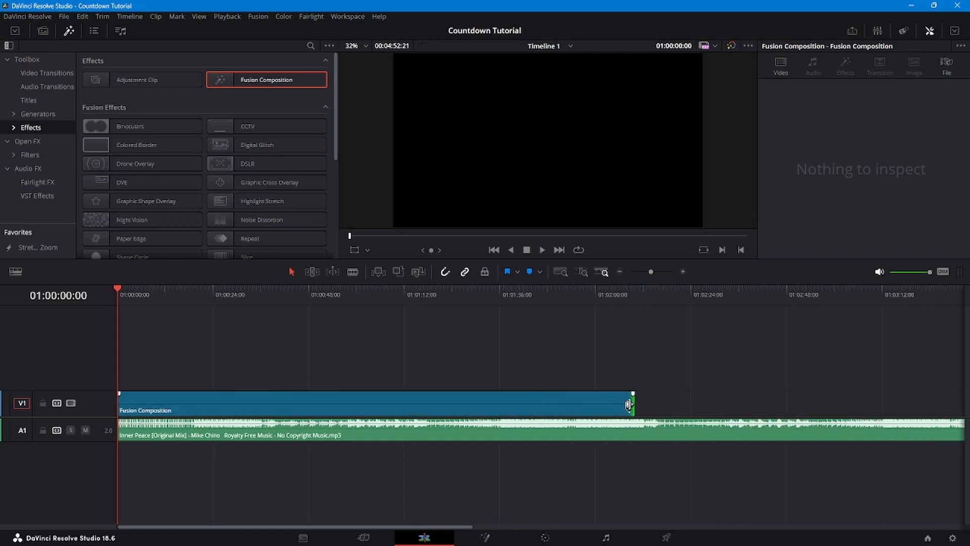
pyautogui.hotkey('shift', 'z')
pyautogui.moveTo(453, 401); pyautogui.dragTo(870, 403)
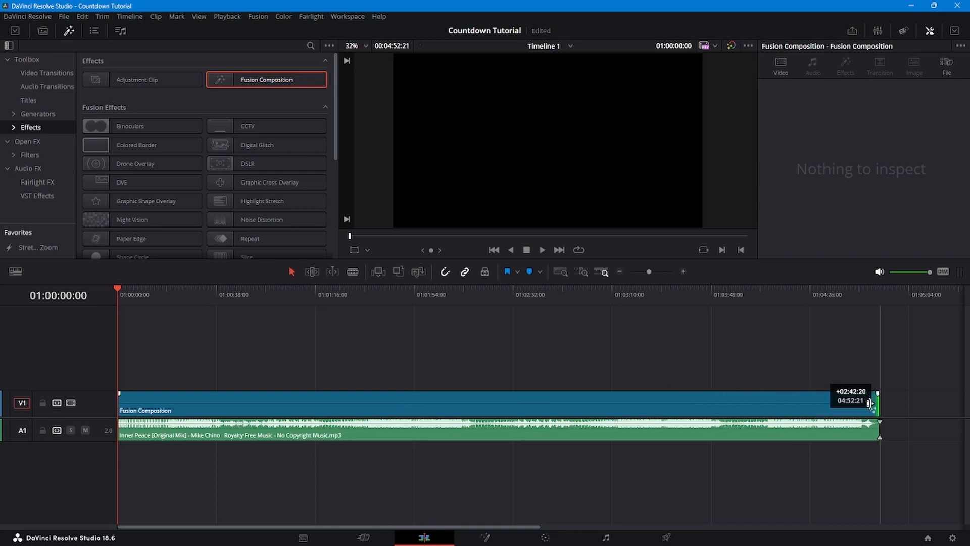
# - Open the Fusion Composition on the Fusion page and move MediaOut1 toward the right side of the node graph
pyautogui.click(557, 403)
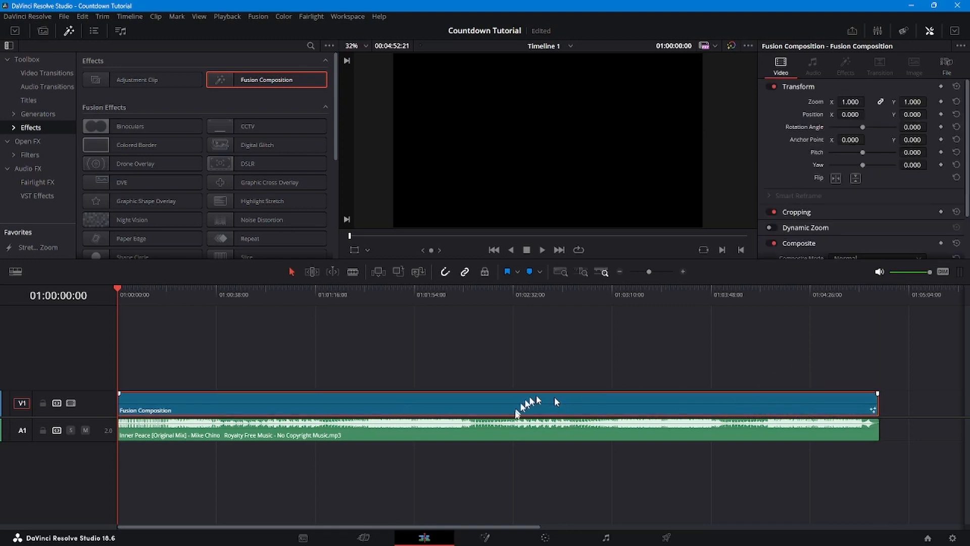
pyautogui.click(485, 537)
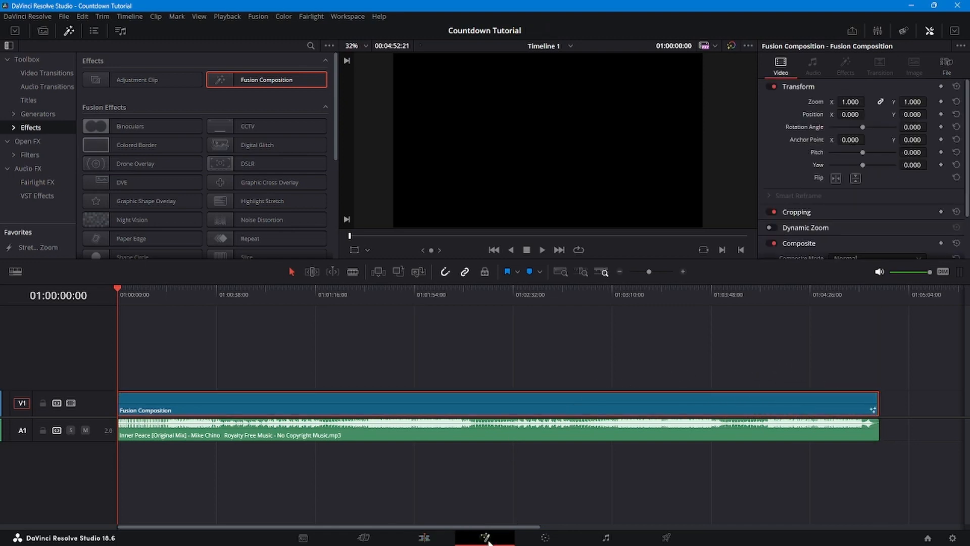
pyautogui.moveTo(258, 384); pyautogui.dragTo(595, 451)
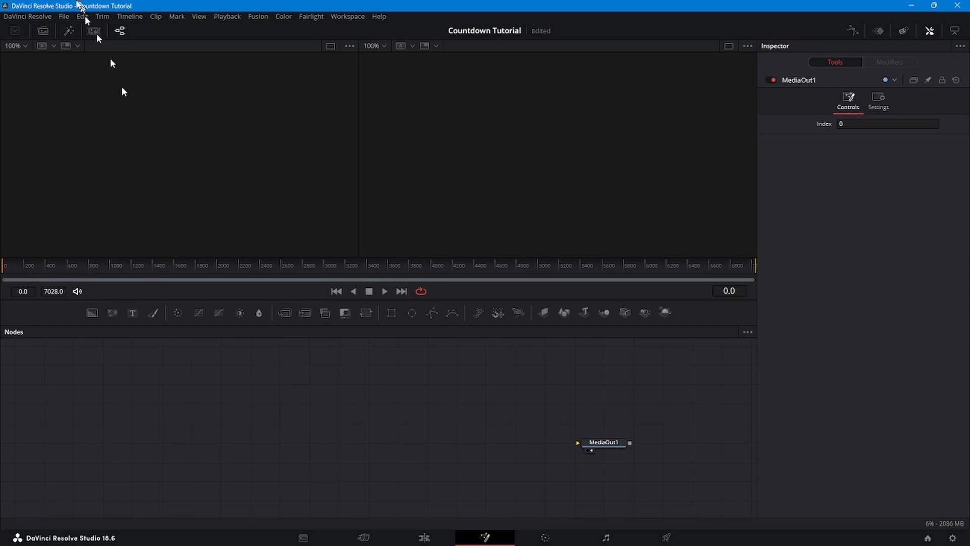
# - Add the Feb 2024 Almanor 2 BG Loop.mp4 clip to the node graph and show it in the first viewer
pyautogui.click(49, 31)
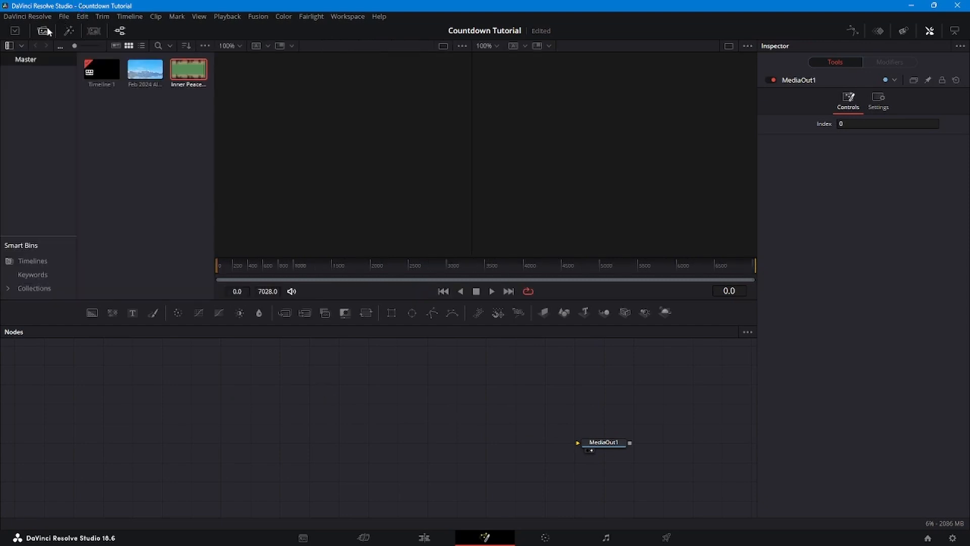
pyautogui.moveTo(147, 70); pyautogui.dragTo(280, 442)
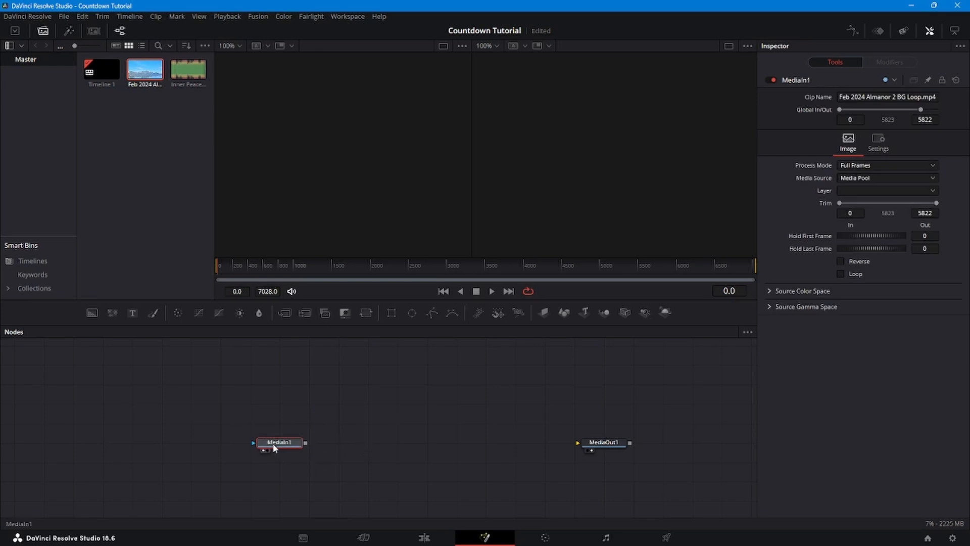
pyautogui.press('1')
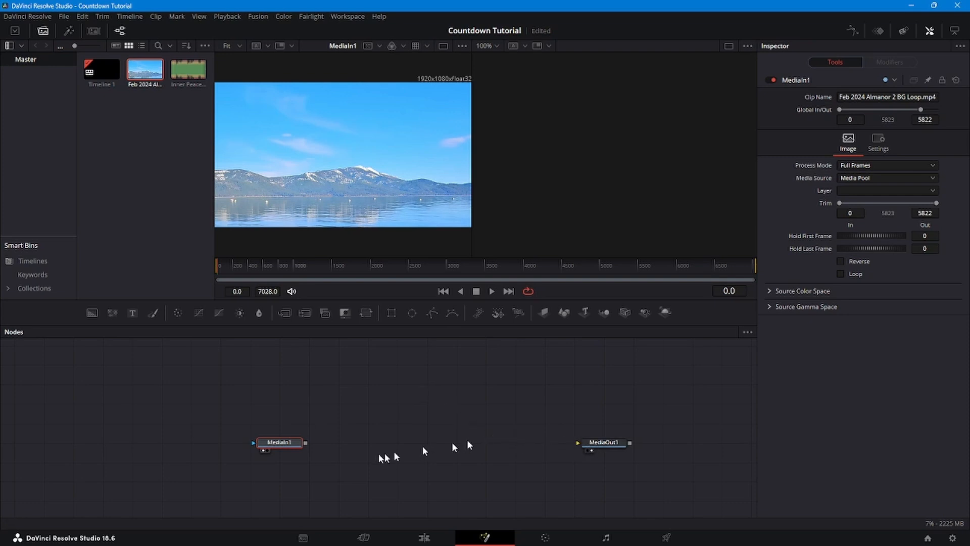
# - Connect MediaIn1 to MediaOut1 and even out the widths of the two viewers
pyautogui.scroll(-2, 309, 459)
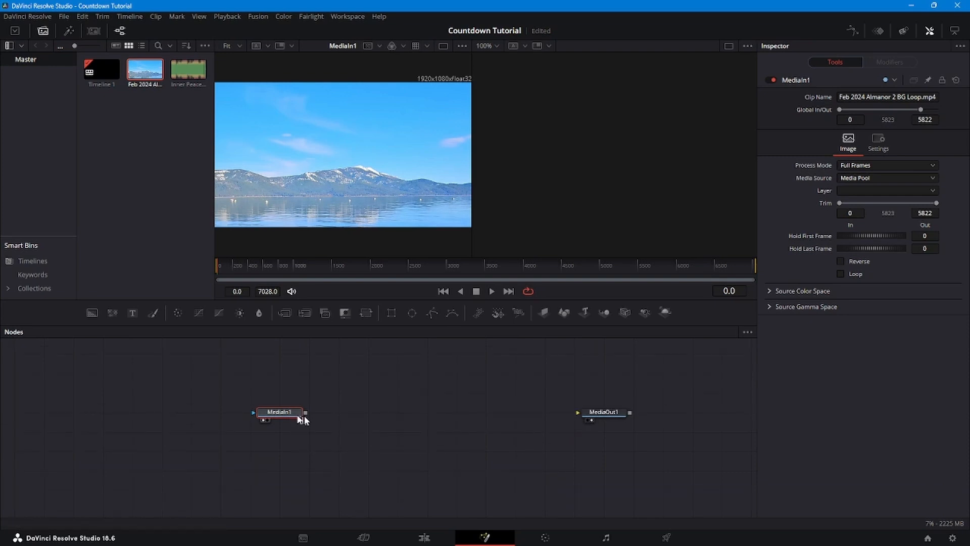
pyautogui.scroll(2, 356, 456)
pyautogui.moveTo(306, 442); pyautogui.dragTo(578, 443)
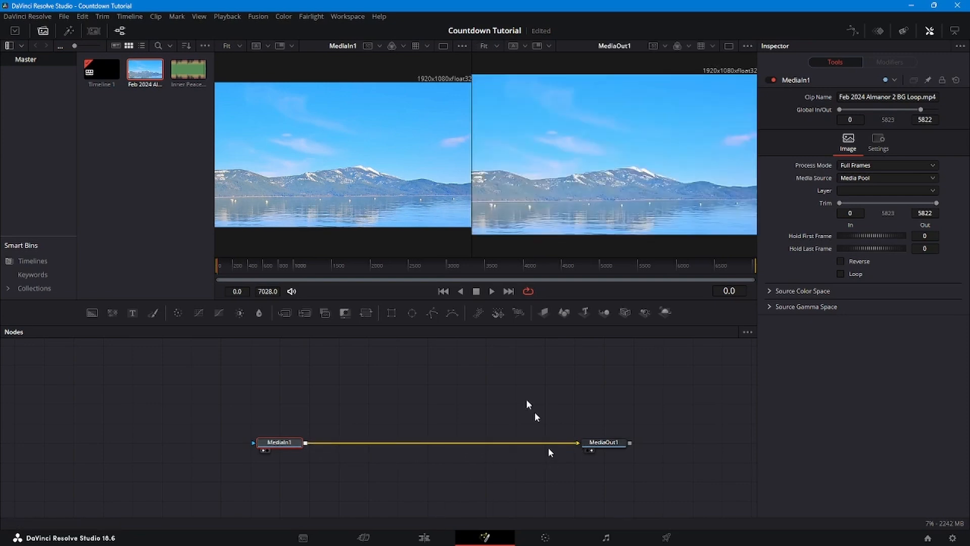
pyautogui.moveTo(471, 176); pyautogui.dragTo(485, 176)
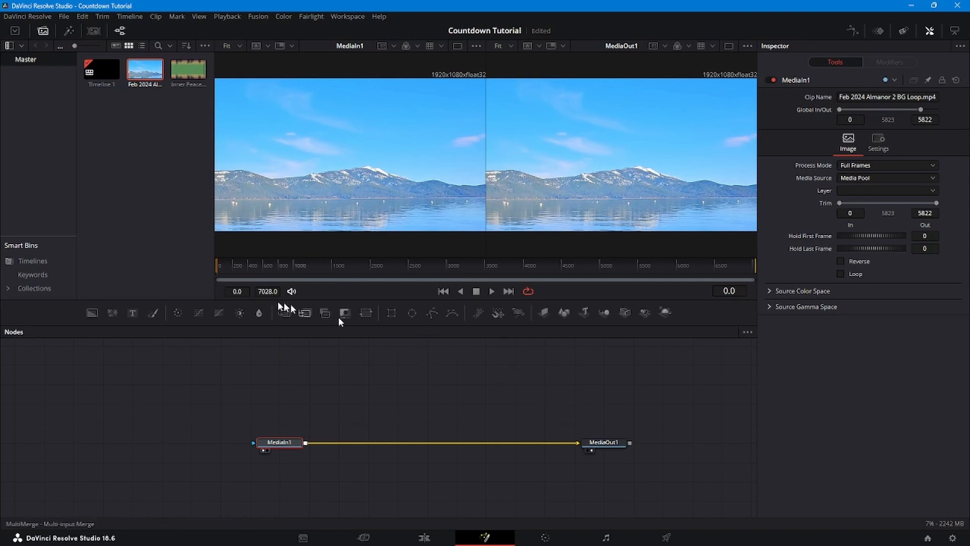
# - Turn on looping for the MediaIn1 background clip and move the playhead to frame 2230
pyautogui.moveTo(219, 271); pyautogui.dragTo(634, 272)
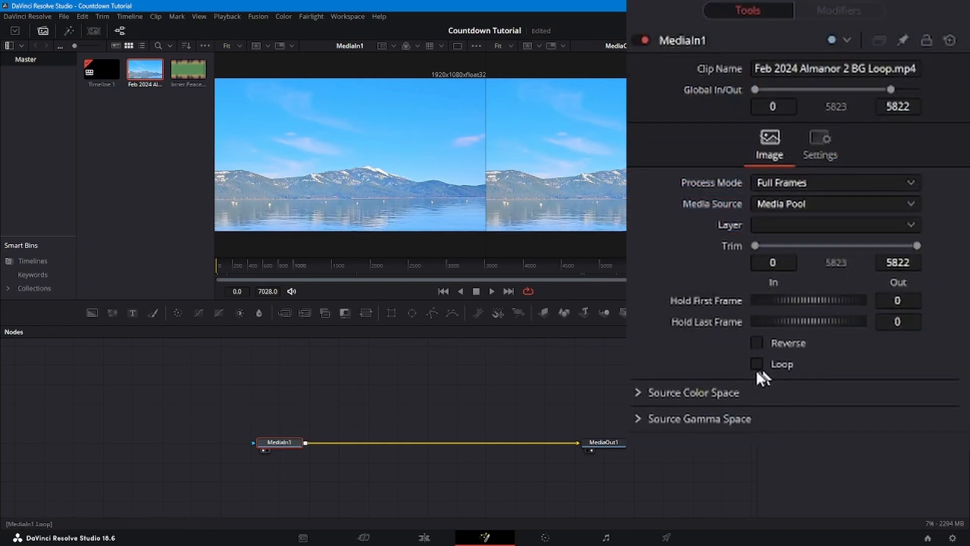
pyautogui.click(841, 273)
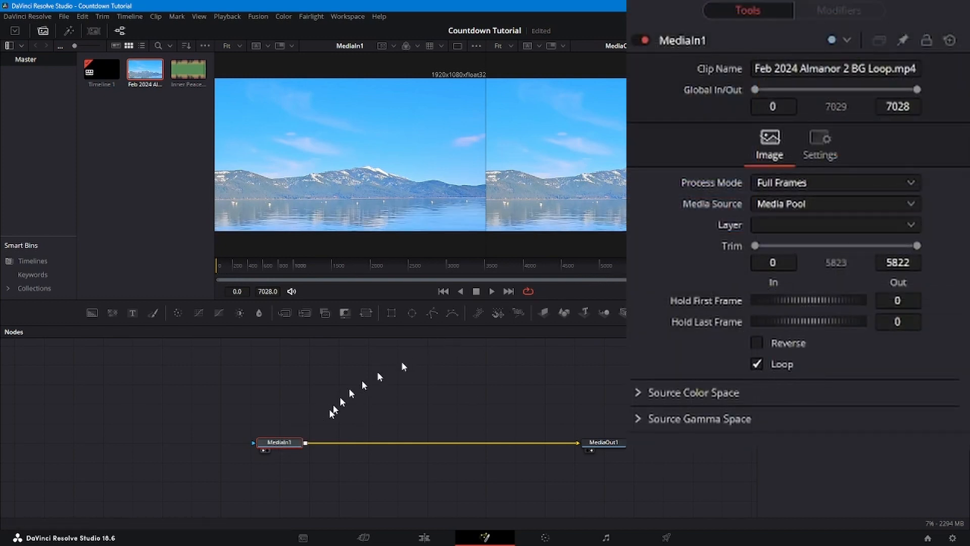
pyautogui.moveTo(630, 272); pyautogui.dragTo(388, 275)
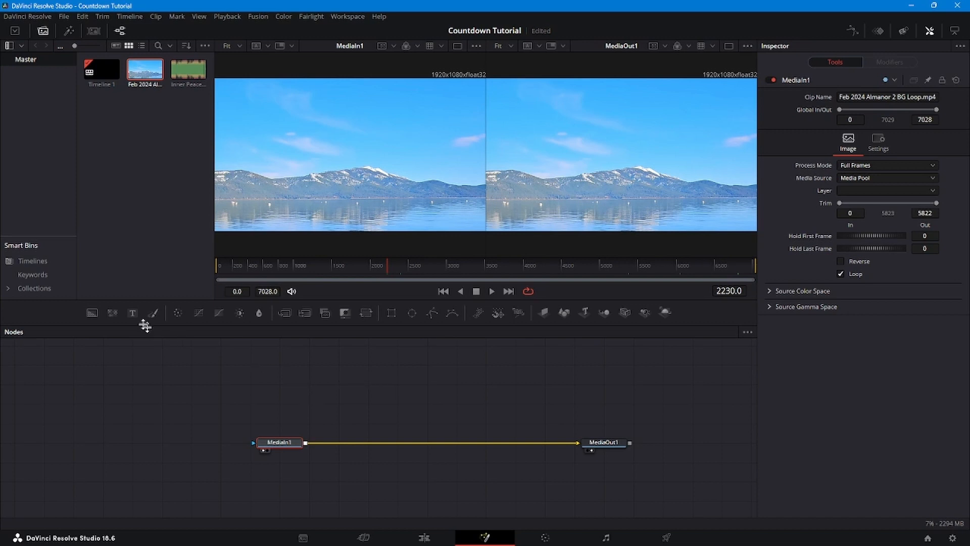
# - Add a Text+ node, rename it Welcome, and merge it over the MediaIn1 background
pyautogui.moveTo(134, 313); pyautogui.dragTo(349, 410)
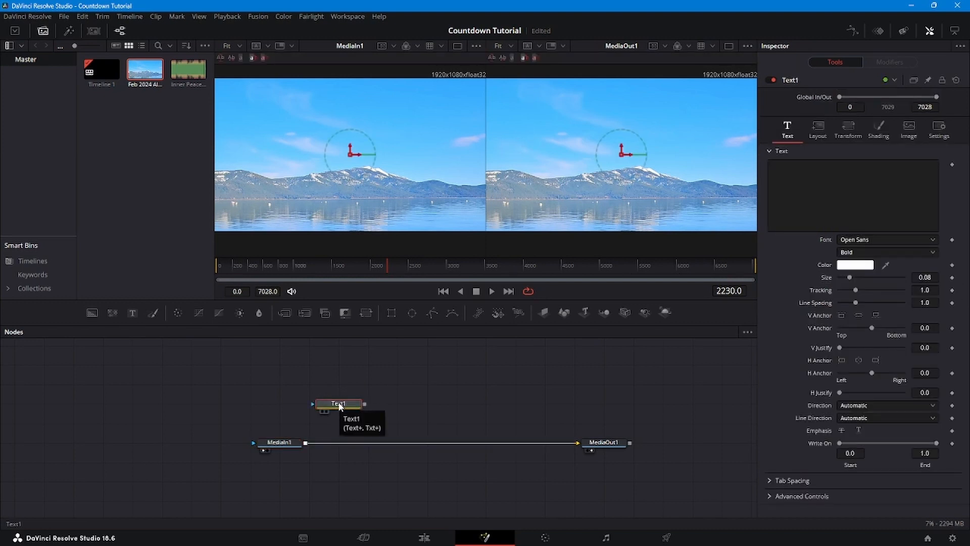
pyautogui.rightClick(340, 404)
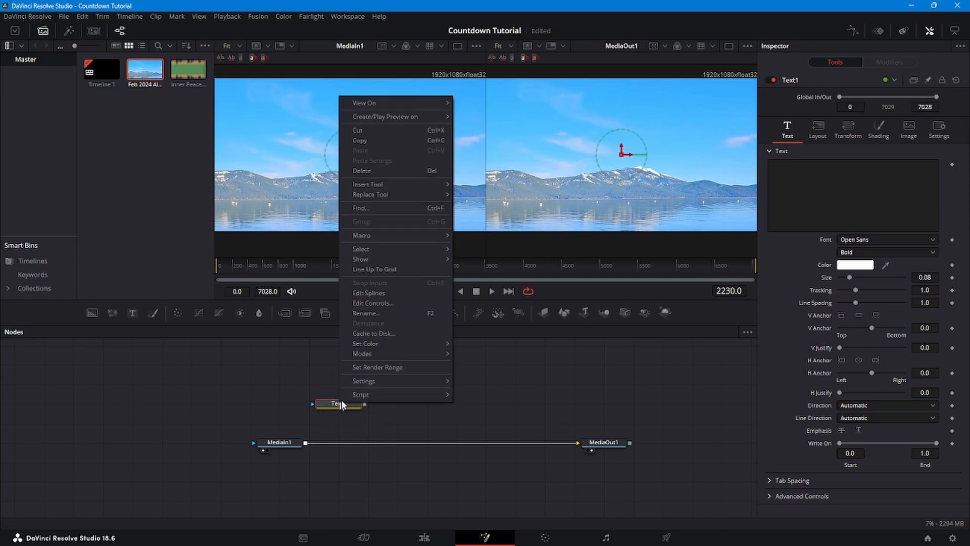
pyautogui.click(364, 314)
pyautogui.write('Welcome')
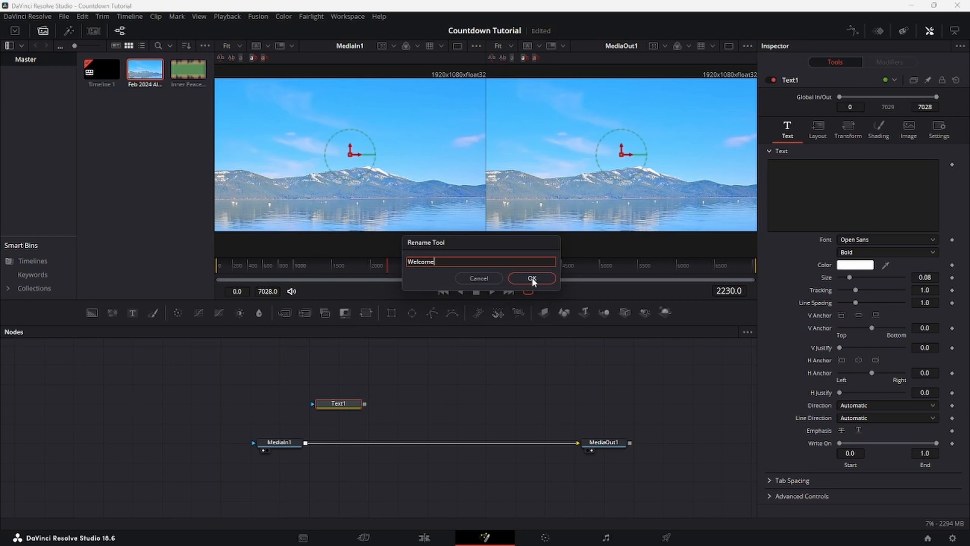
pyautogui.click(532, 278)
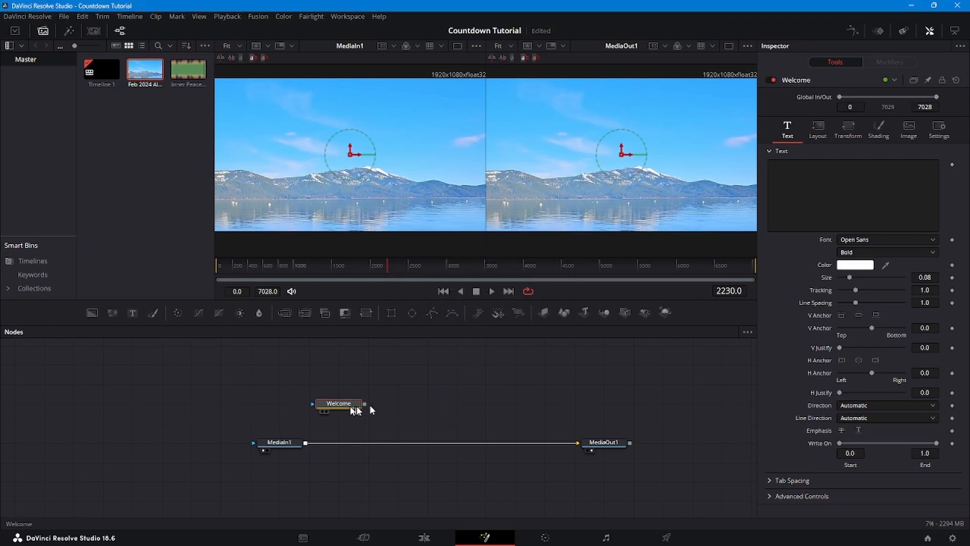
pyautogui.moveTo(366, 402); pyautogui.dragTo(308, 445)
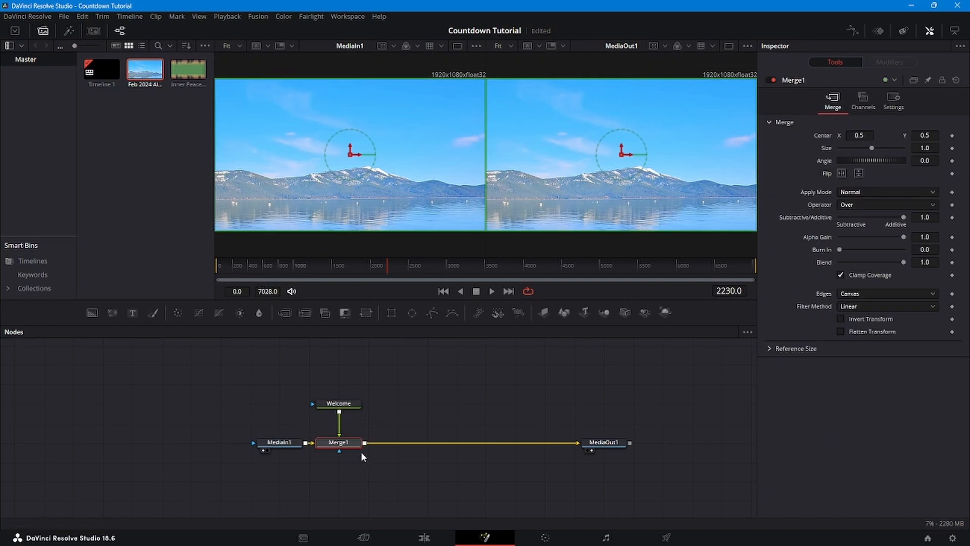
# - Enter "We're Glad You're Here" as the Welcome node's text, with a line break before "You're"
pyautogui.click(339, 407)
pyautogui.click(850, 166)
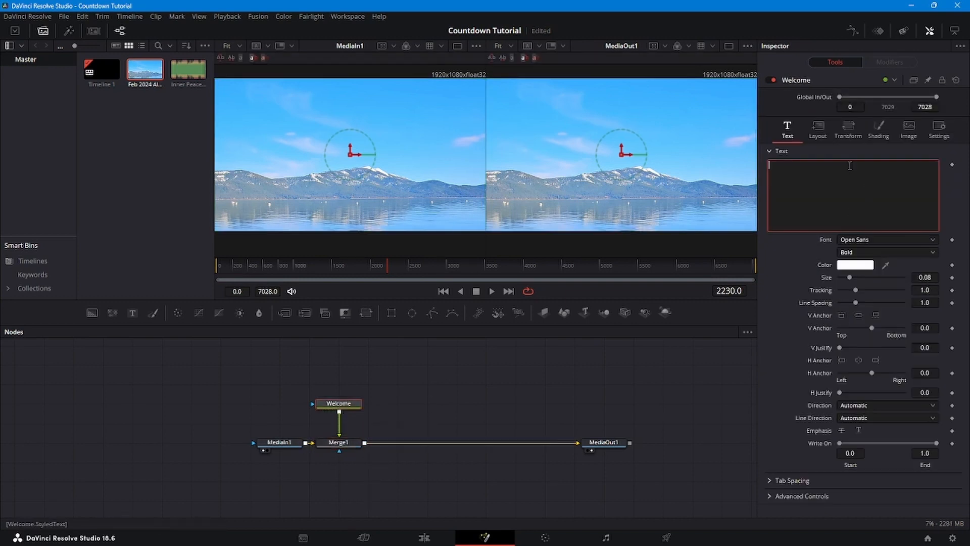
pyautogui.write("We're Glad You're Here")
pyautogui.click(802, 165)
pyautogui.press('Return')
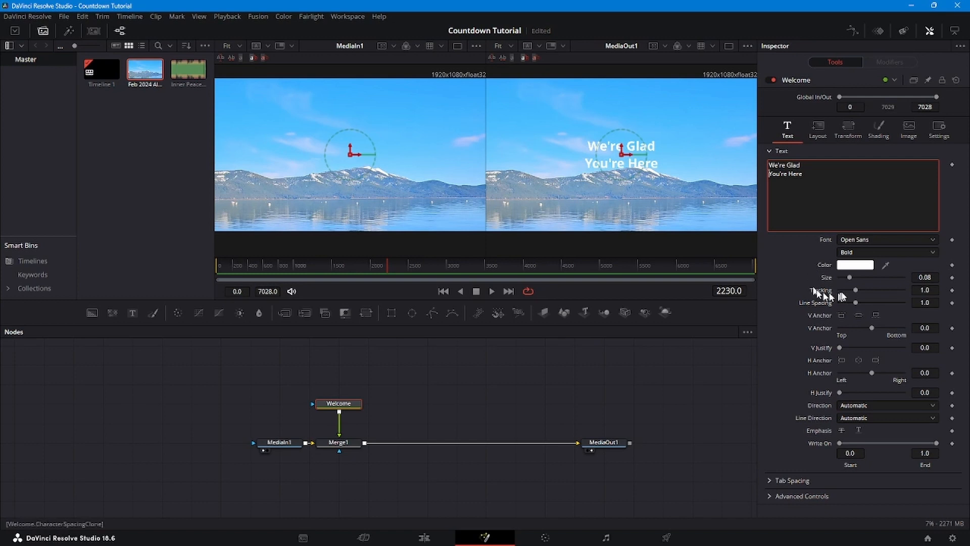
# - Set the Welcome text's size to 0.252 and its font to Lucida Calligraphy
pyautogui.moveTo(849, 277); pyautogui.dragTo(871, 277)
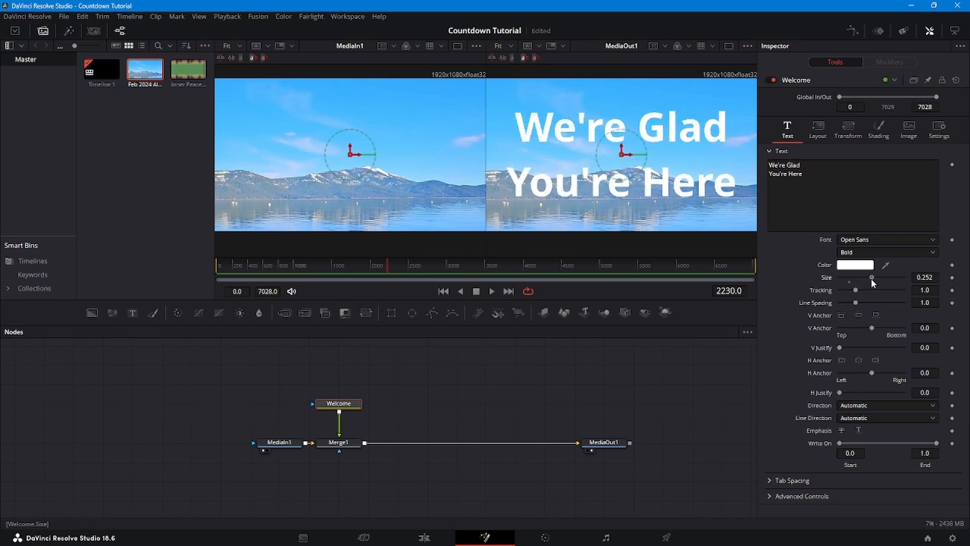
pyautogui.click(933, 240)
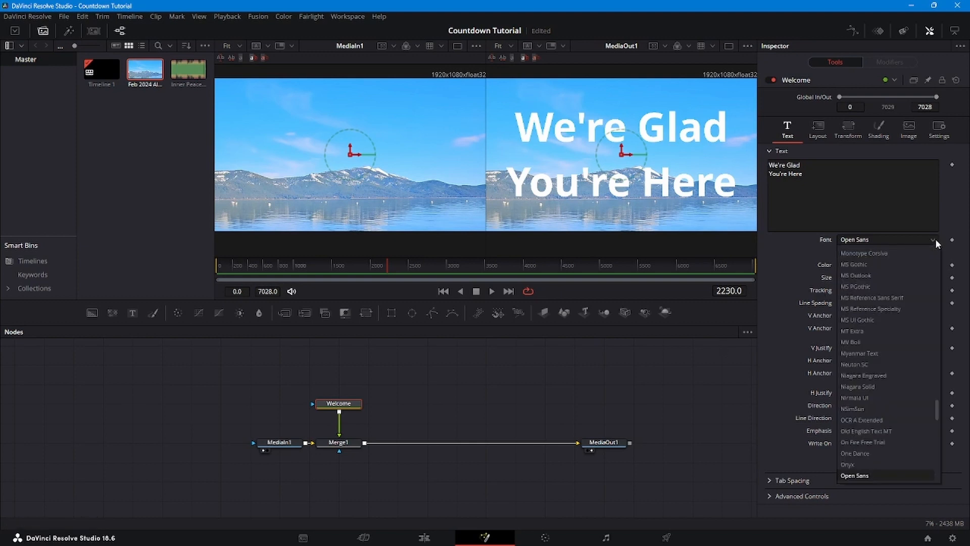
pyautogui.scroll(10, 905, 282)
pyautogui.scroll(-2, 905, 284)
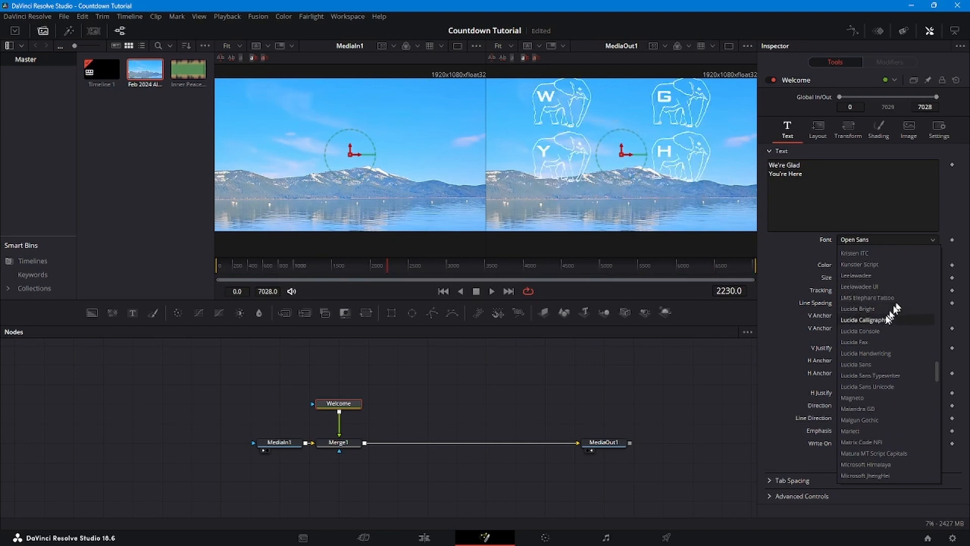
pyautogui.click(885, 318)
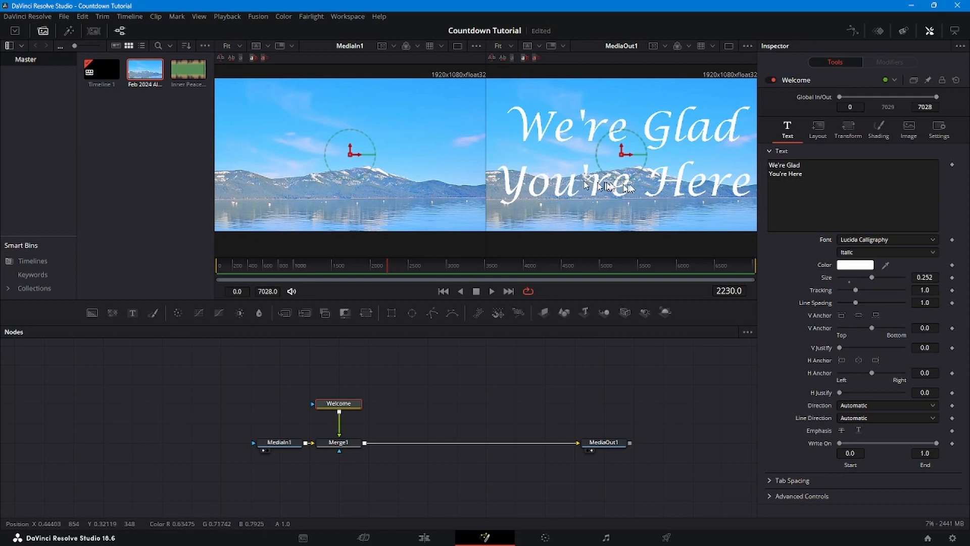
# - Enable shading element 2 as an outline on the Welcome text, coloured dark green #005500 with a thickness of about 0.041
pyautogui.click(875, 129)
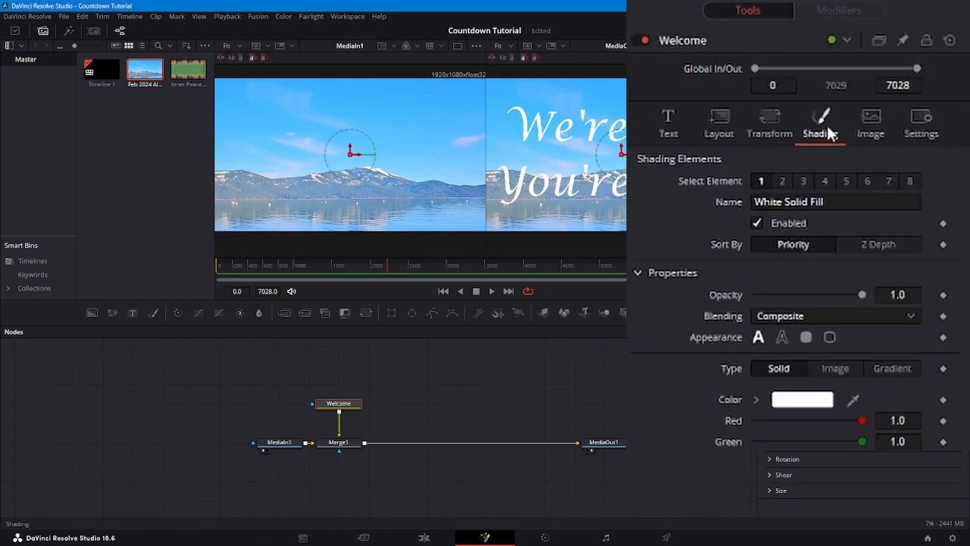
pyautogui.click(783, 180)
pyautogui.click(758, 223)
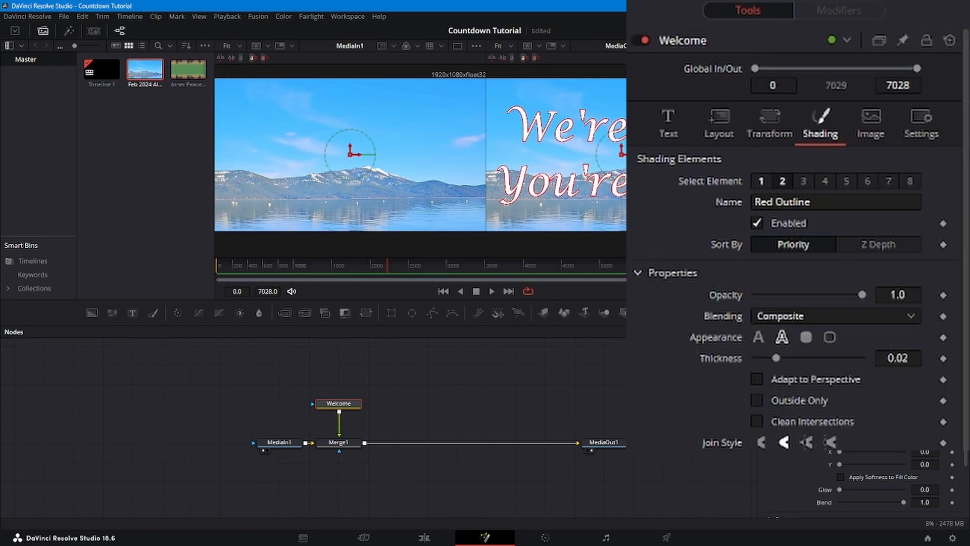
pyautogui.click(873, 360)
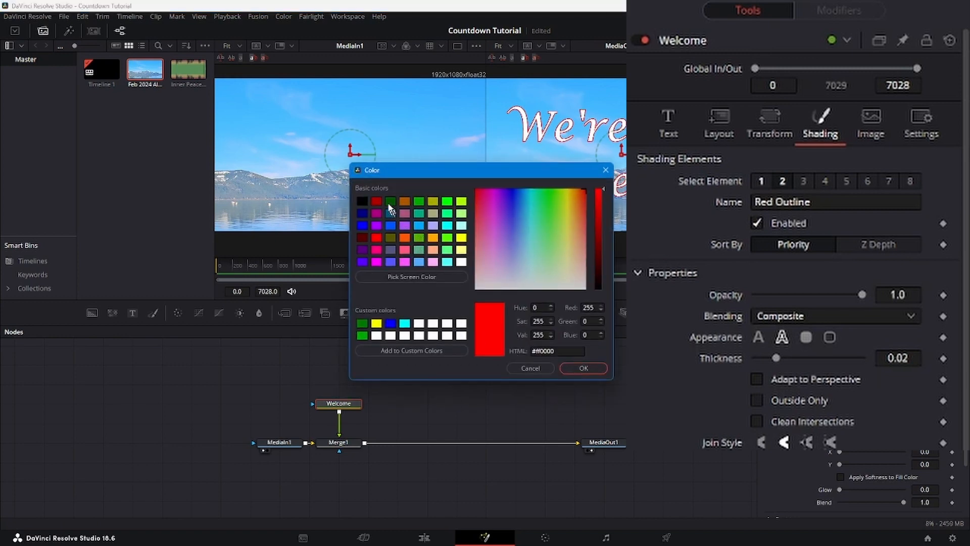
pyautogui.click(389, 204)
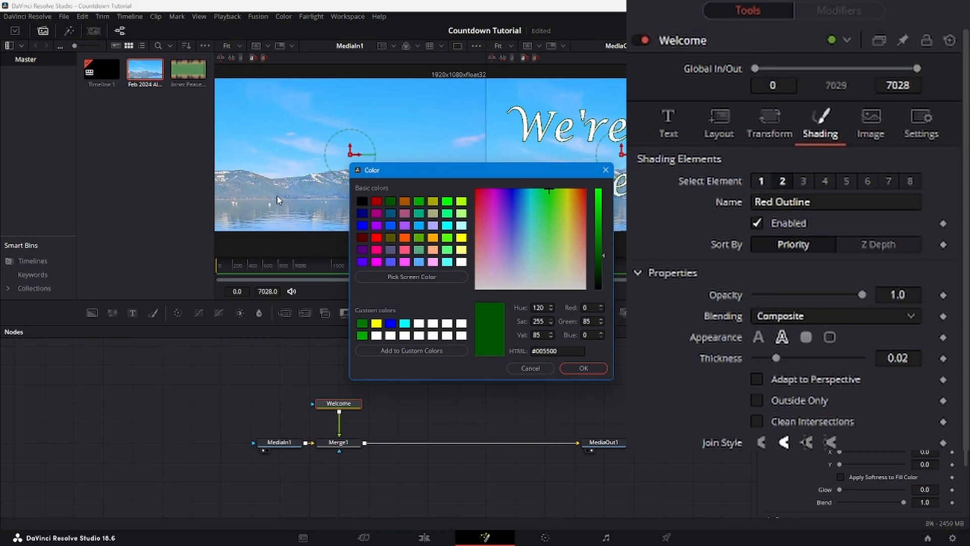
pyautogui.click(581, 368)
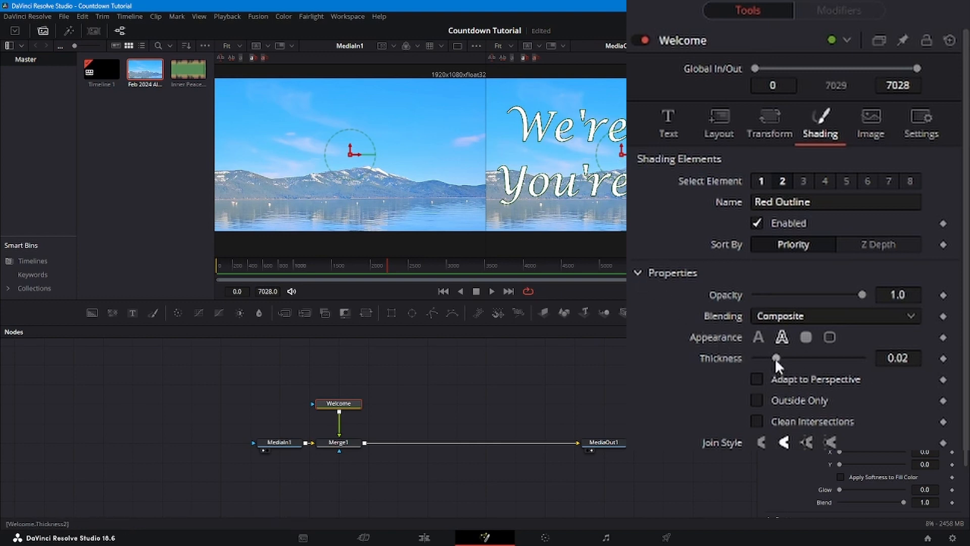
pyautogui.moveTo(775, 359); pyautogui.dragTo(797, 358)
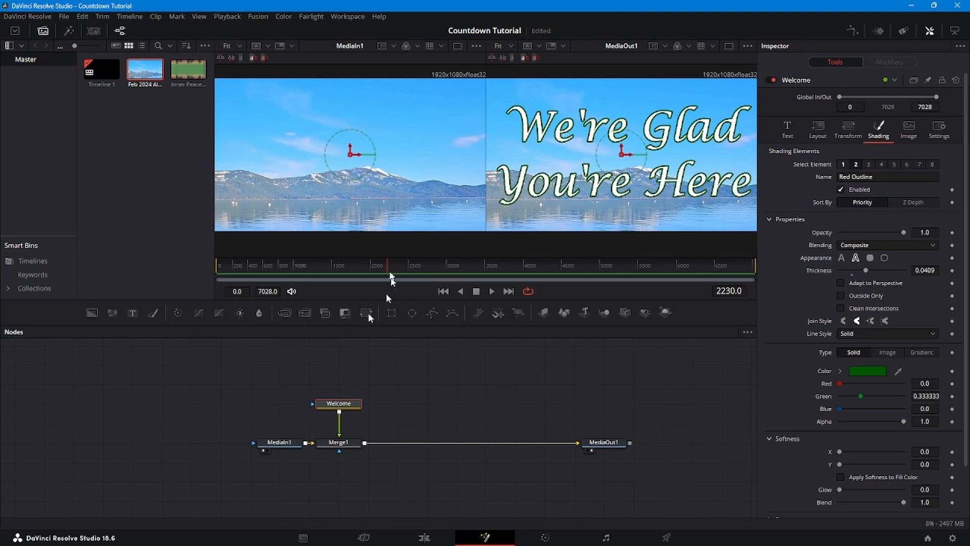
# - At frame 120, add an Ellipse mask to the Welcome node with width 1.291 and height 0.614 so it encloses the text
pyautogui.moveTo(387, 262); pyautogui.dragTo(210, 268)
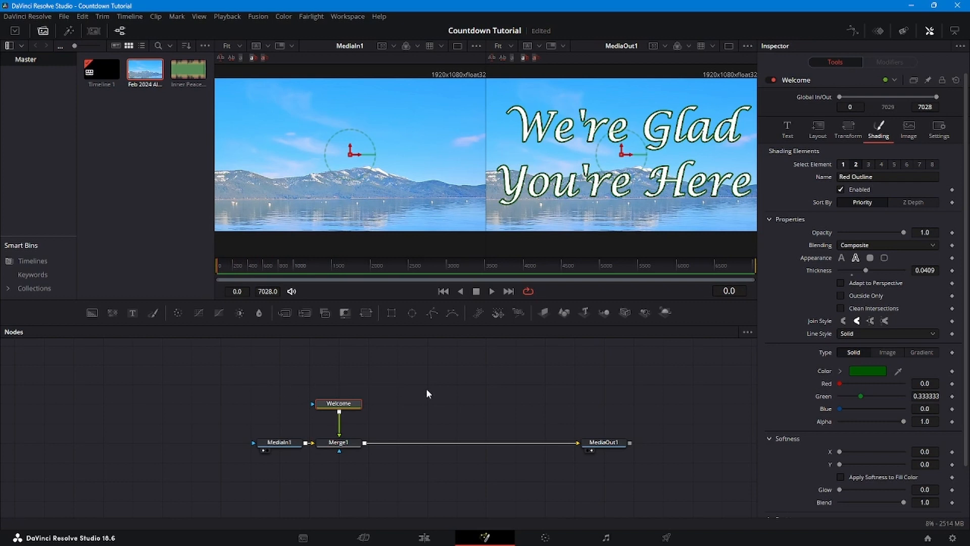
pyautogui.click(727, 292)
pyautogui.write('120.0')
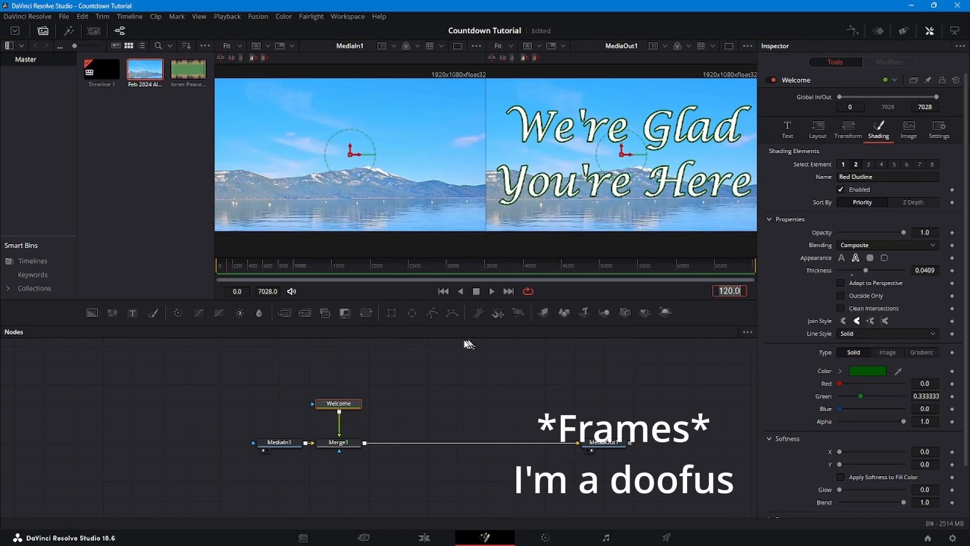
pyautogui.moveTo(413, 314); pyautogui.dragTo(341, 409)
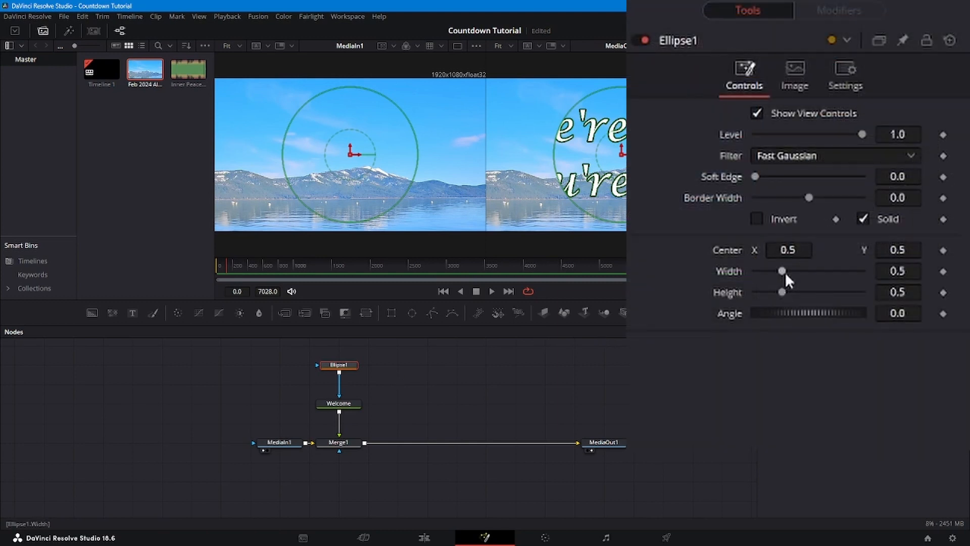
pyautogui.moveTo(785, 272); pyautogui.dragTo(789, 292)
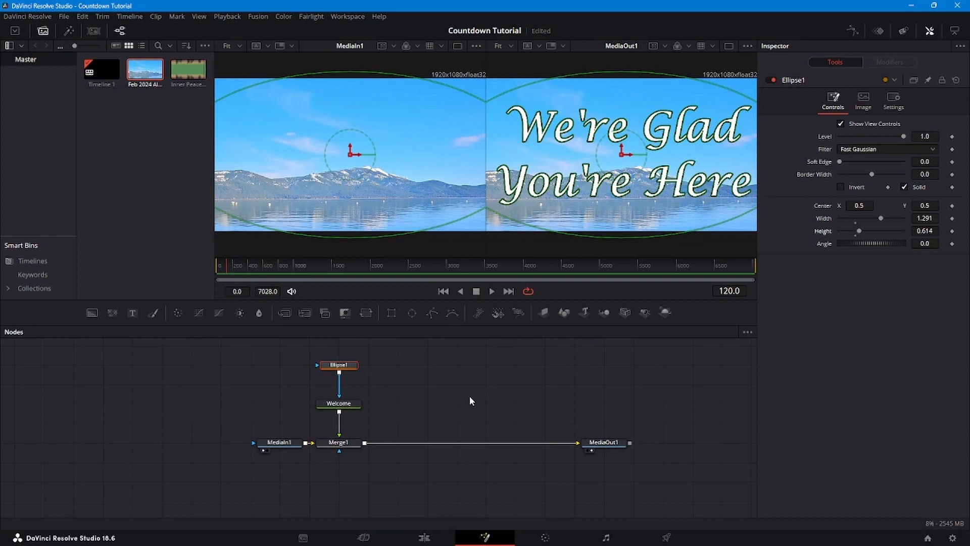
# - Save the project and keyframe the ellipse mask's Width and Height at frame 114
pyautogui.hotkey('ctrl', 's')
pyautogui.press('Left')
pyautogui.press('Left')
pyautogui.press('Left')
pyautogui.press('Left')
pyautogui.press('Left')
pyautogui.press('Left')
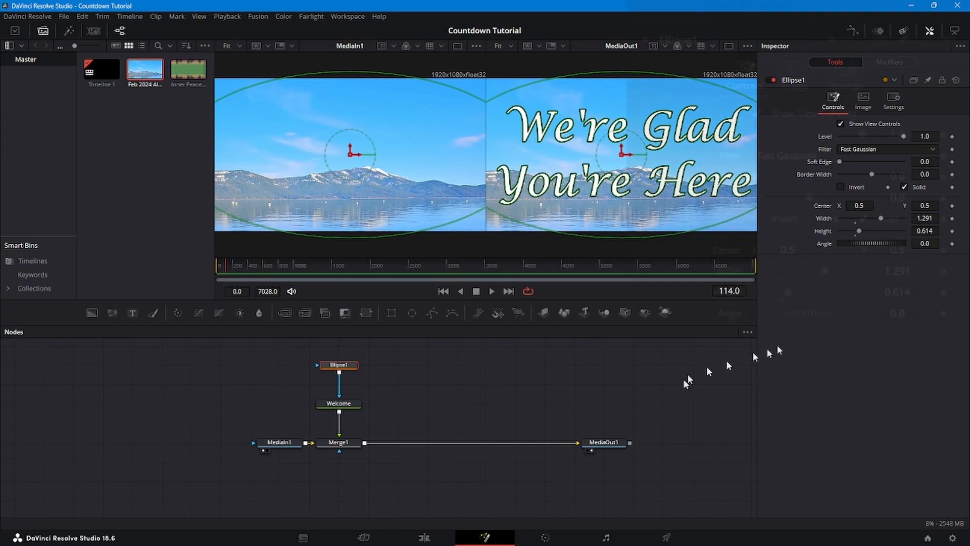
pyautogui.click(942, 271)
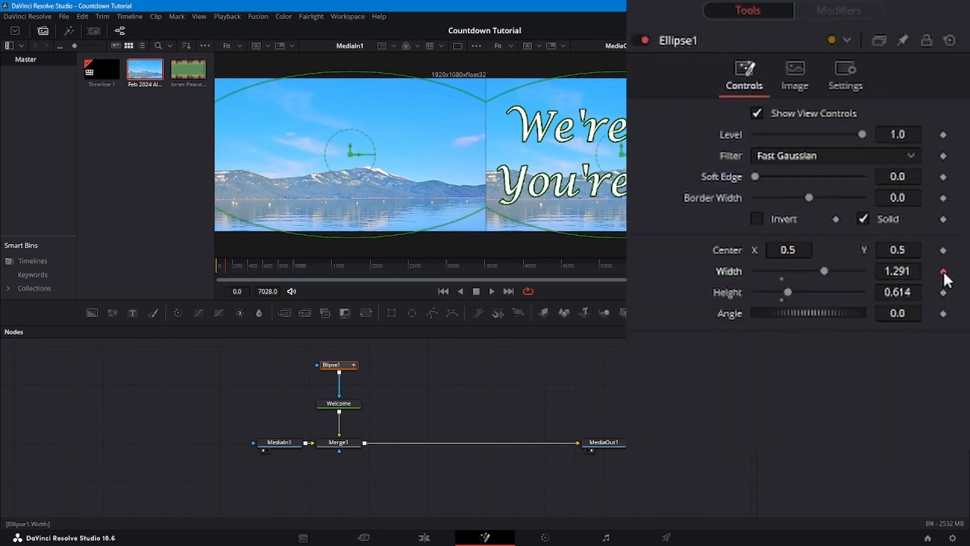
pyautogui.click(943, 292)
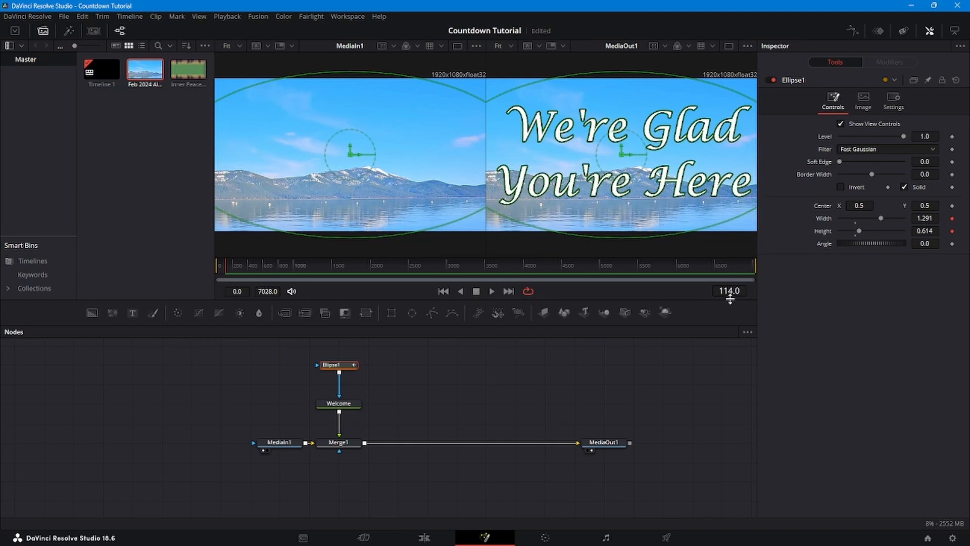
# - At frame 126, set the ellipse mask's Width and Height to 0.0 to close the mask over the welcome text
pyautogui.click(729, 290)
pyautogui.press('BackSpace')
pyautogui.press('BackSpace')
pyautogui.press('BackSpace')
pyautogui.press('BackSpace')
pyautogui.press('BackSpace')
pyautogui.write('126')
pyautogui.press('Return')
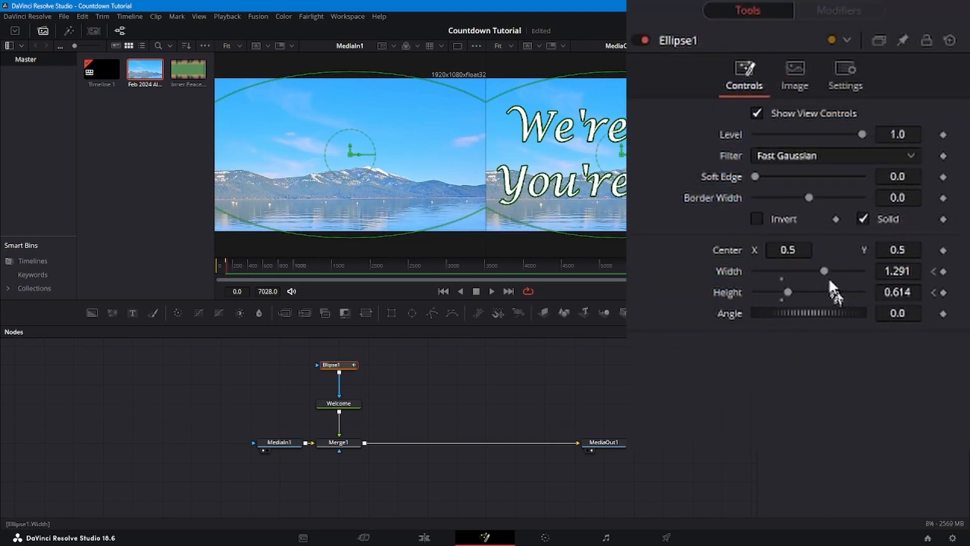
pyautogui.moveTo(826, 271); pyautogui.dragTo(736, 275)
pyautogui.moveTo(787, 292); pyautogui.dragTo(721, 299)
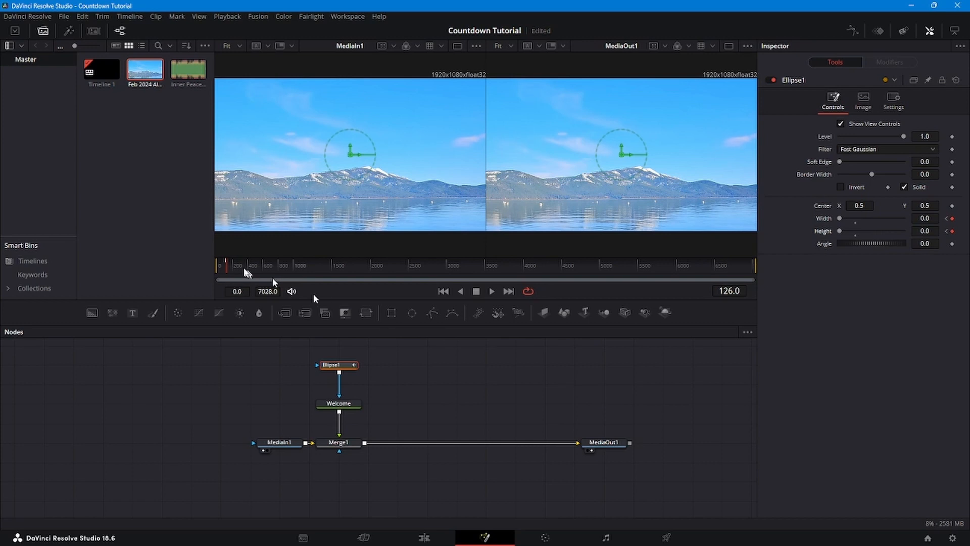
# - Near the end of the composition, keyframe the ellipse mask's Width and Height at 0.0 on frame 6902
pyautogui.moveTo(225, 265); pyautogui.dragTo(782, 268)
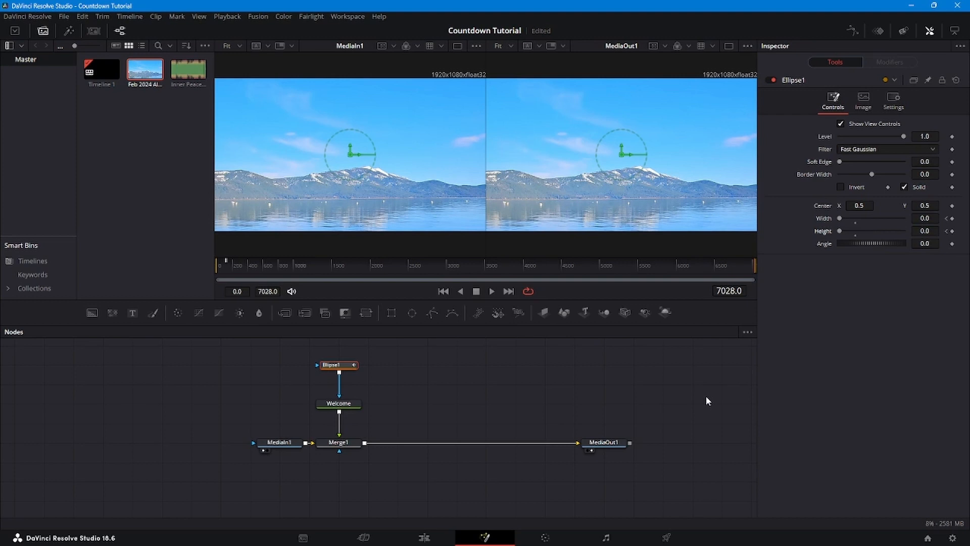
pyautogui.click(728, 292)
pyautogui.write('6908')
pyautogui.press('Return')
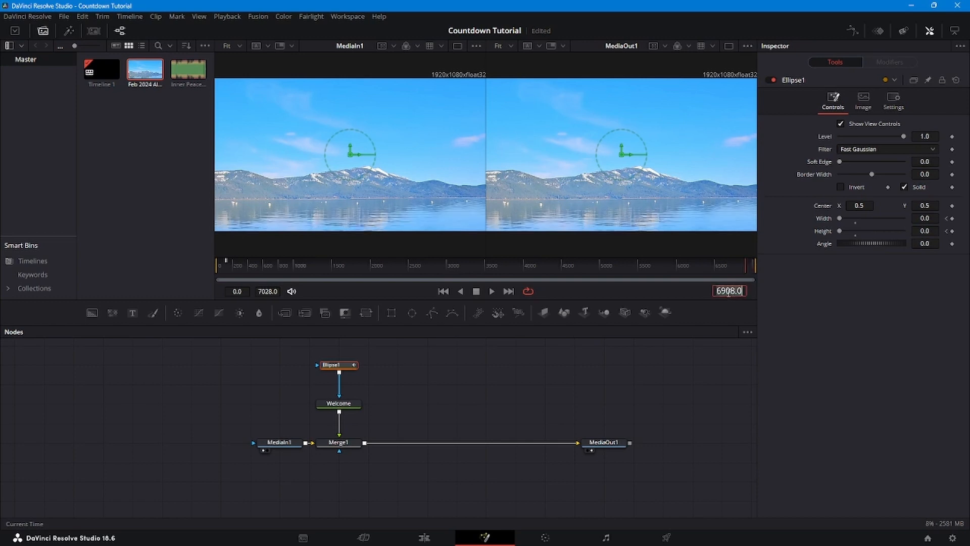
pyautogui.click(699, 384)
pyautogui.press('Left')
pyautogui.press('Left')
pyautogui.press('Left')
pyautogui.press('Left')
pyautogui.press('Left')
pyautogui.press('Left')
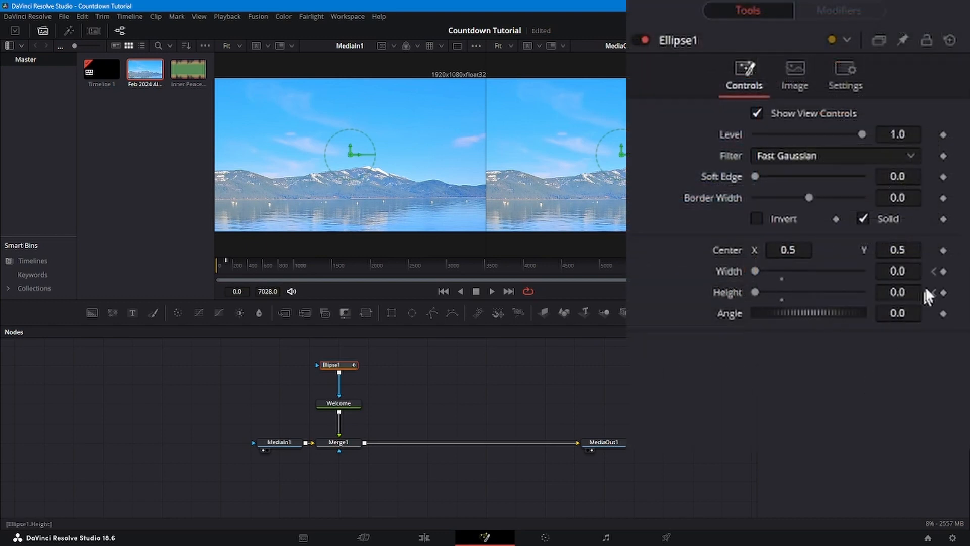
pyautogui.click(952, 218)
pyautogui.click(952, 231)
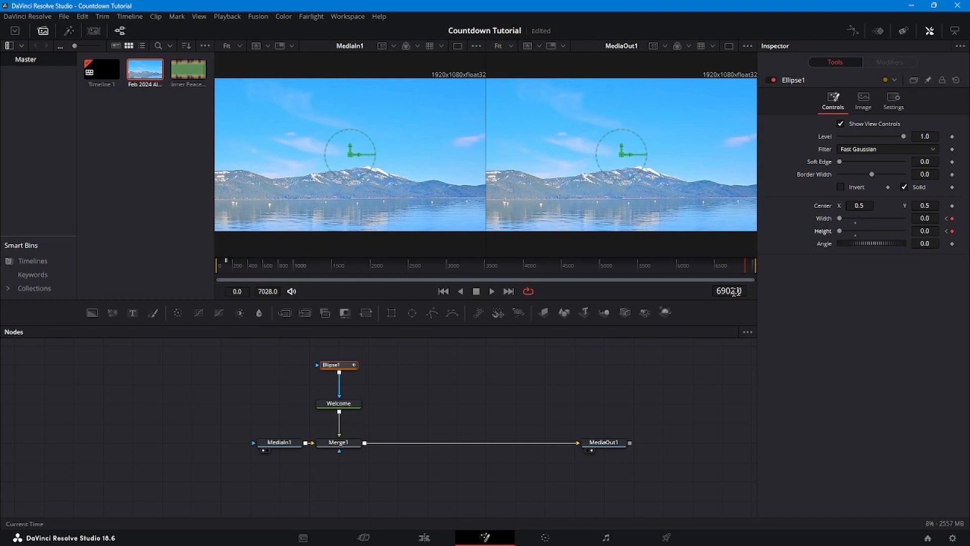
# - At frame 6914, keyframe the ellipse mask's Width at 1.291 and Height at 0.64 to reopen it
pyautogui.doubleClick(740, 291)
pyautogui.write('6914')
pyautogui.press('Return')
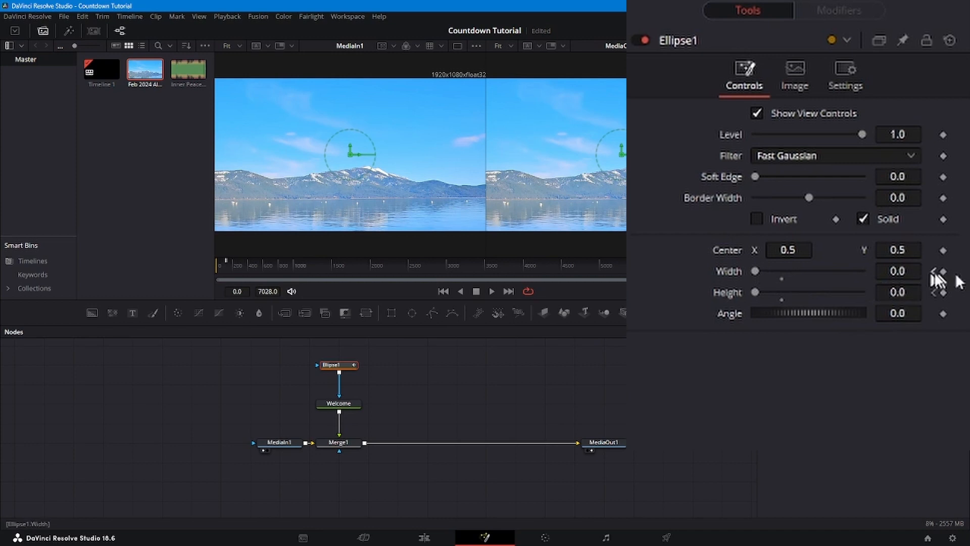
pyautogui.click(943, 293)
pyautogui.click(934, 272)
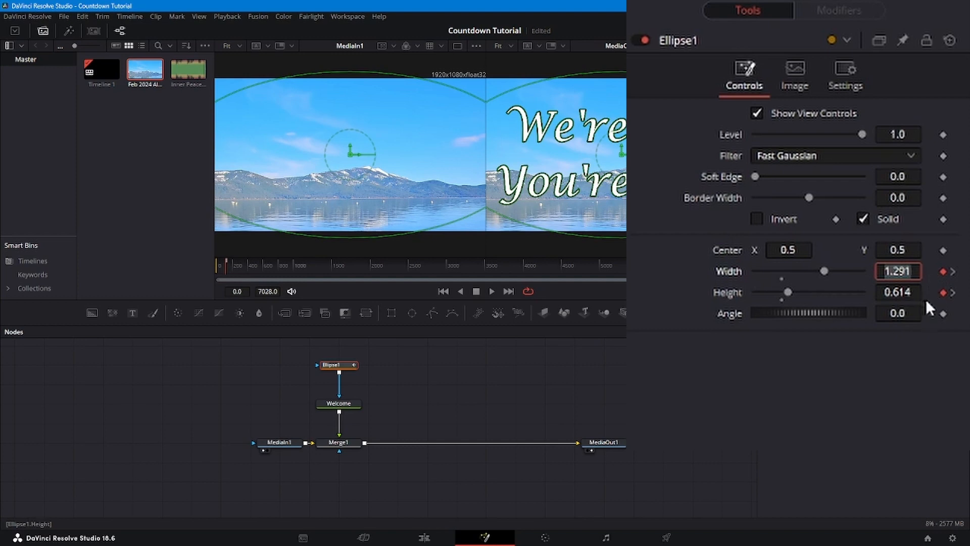
pyautogui.click(953, 292)
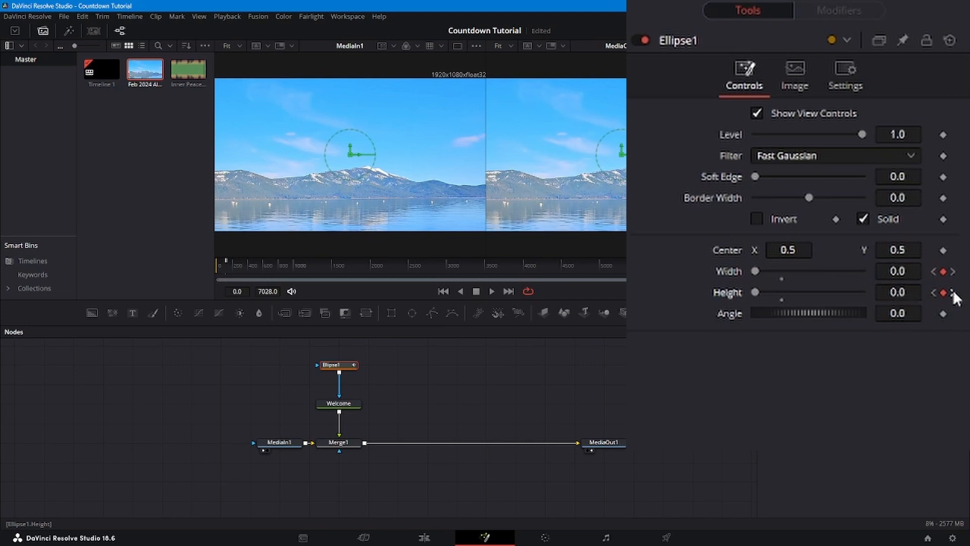
pyautogui.click(954, 294)
pyautogui.doubleClick(902, 271)
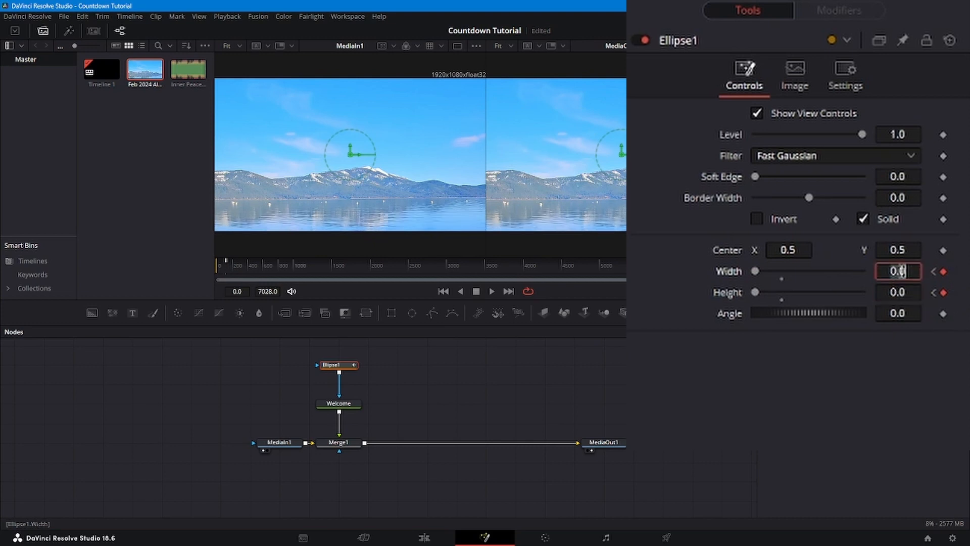
pyautogui.write('1.291')
pyautogui.press('Tab')
pyautogui.write('.64')
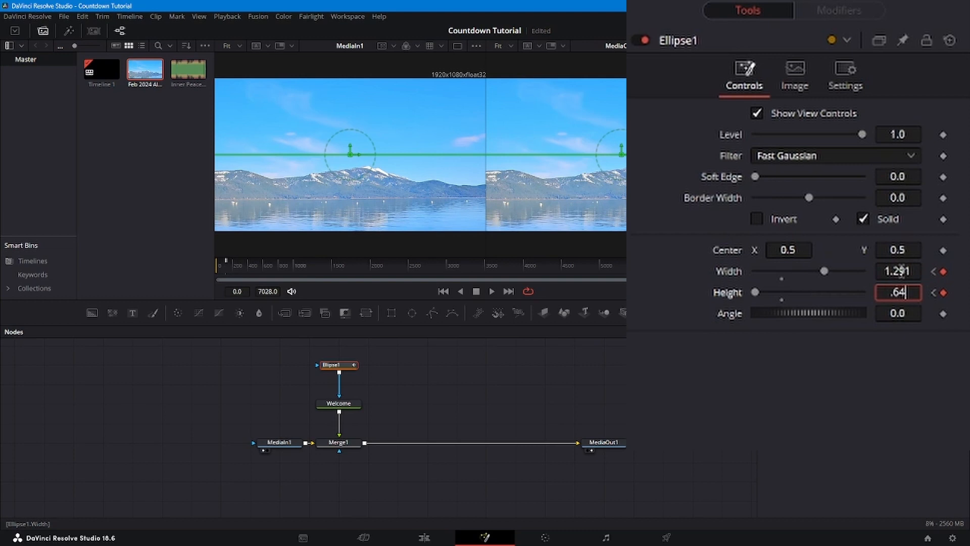
pyautogui.press('Tab')
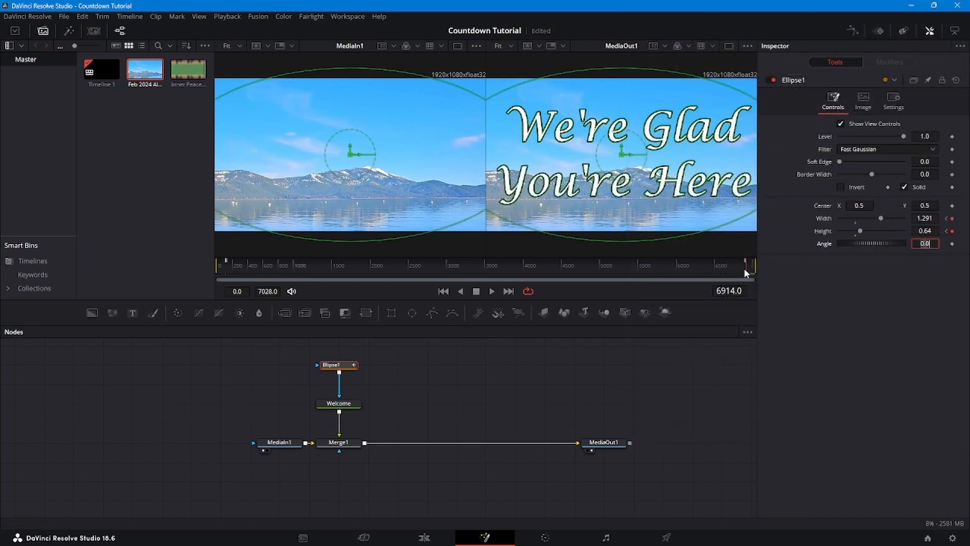
# - Play back the closing mask animation from frame 6897 and save the project
pyautogui.click(744, 268)
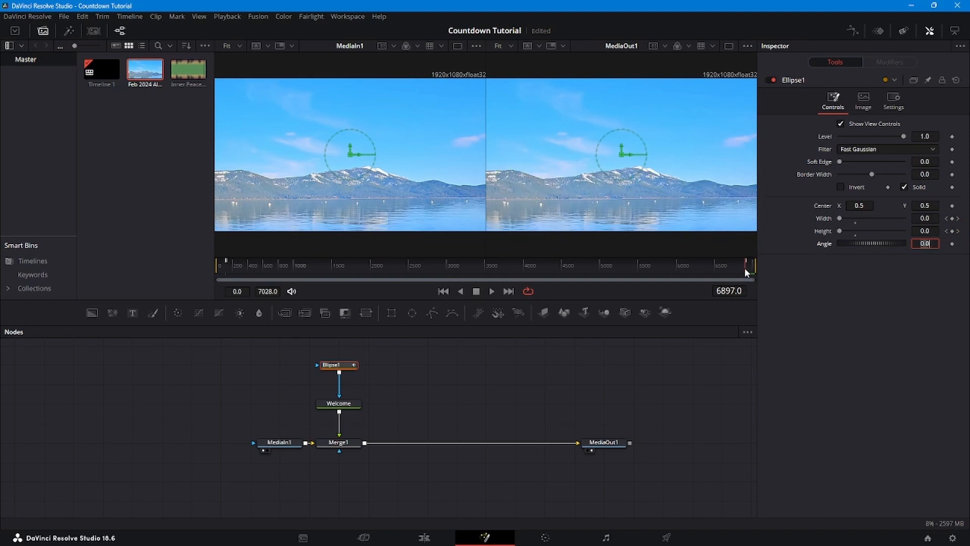
pyautogui.press('space')
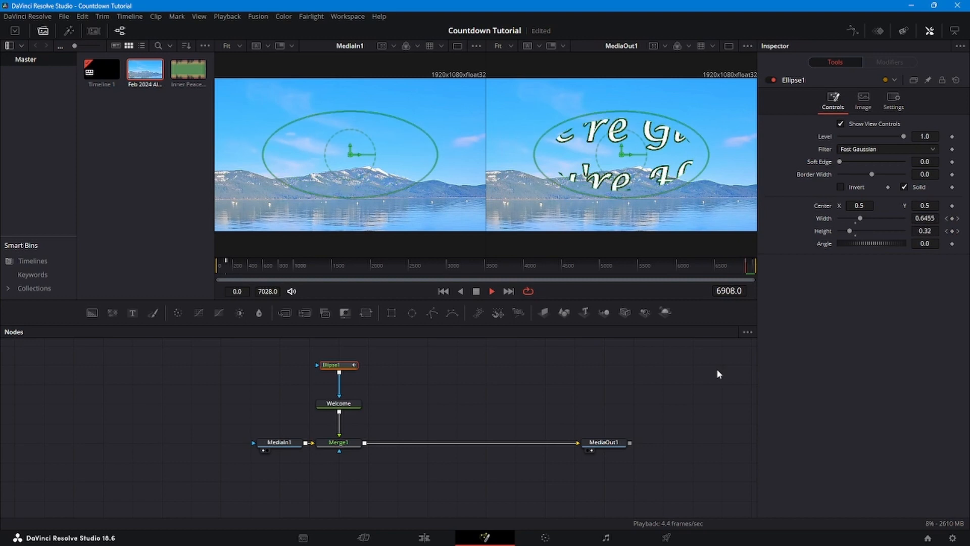
pyautogui.click(718, 371)
pyautogui.press('space')
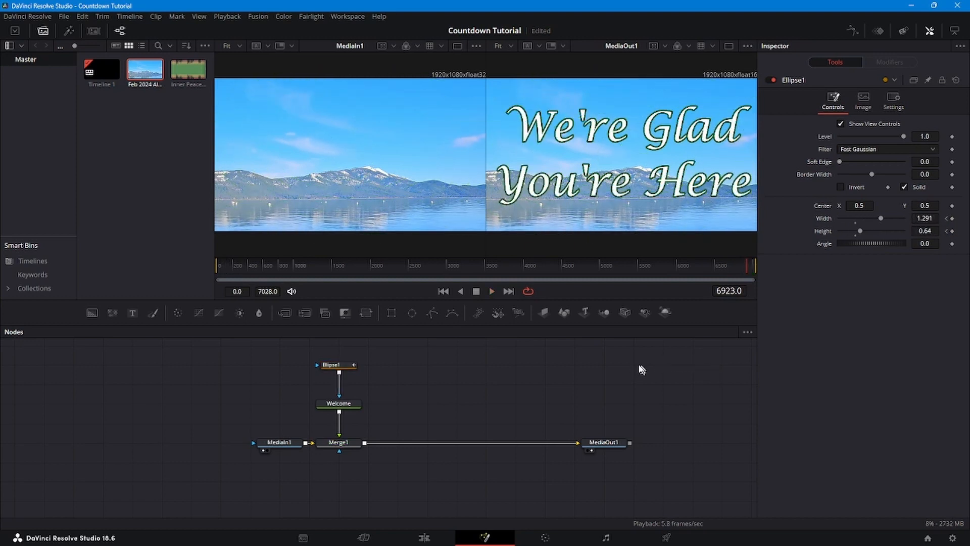
pyautogui.hotkey('ctrl', 's')
# - Add a second Text+ node and merge it over the output of Merge1
pyautogui.moveTo(132, 313); pyautogui.dragTo(404, 386)
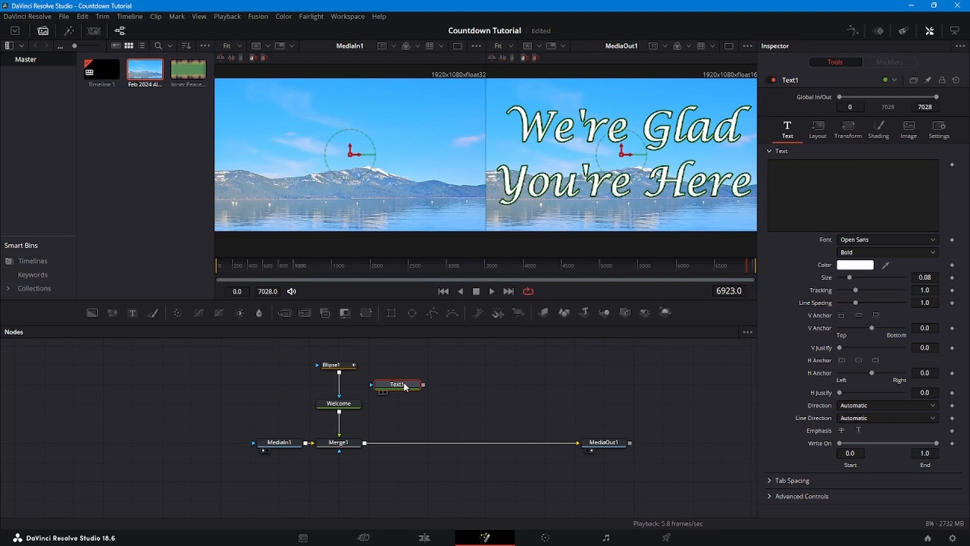
pyautogui.moveTo(423, 385); pyautogui.dragTo(366, 443)
pyautogui.moveTo(423, 385); pyautogui.dragTo(365, 445)
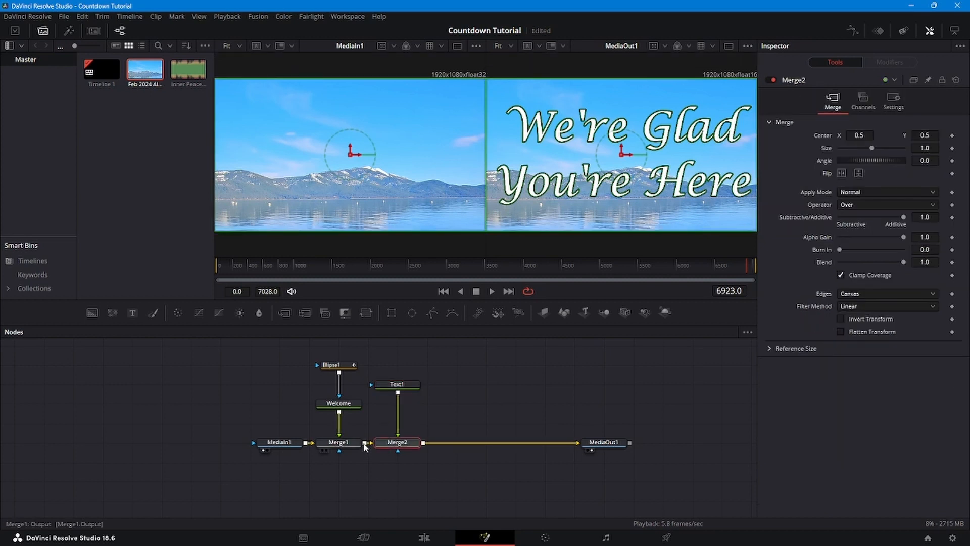
# - Apply a TimeCode modifier to the Text1 node's text and check the timecode at frames 2026 and 5088
pyautogui.click(397, 384)
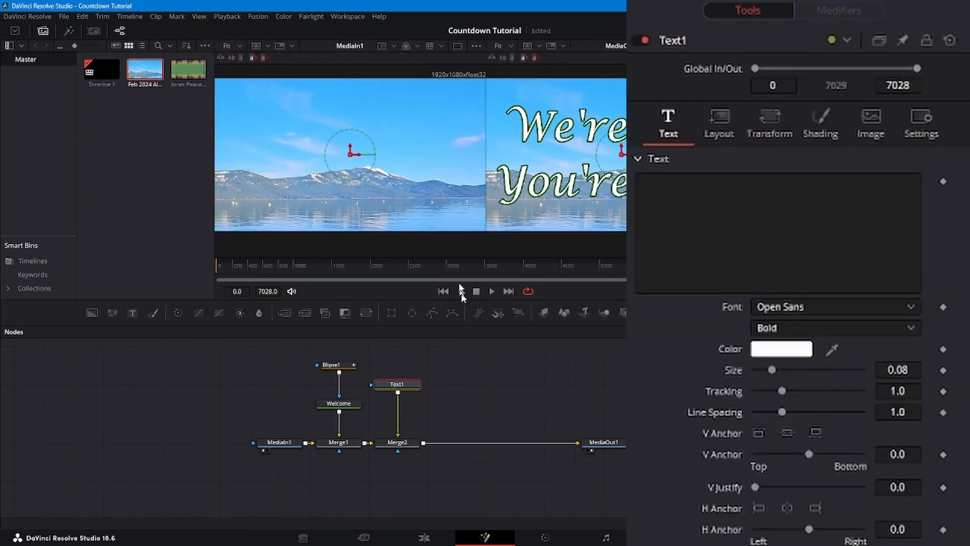
pyautogui.click(455, 262)
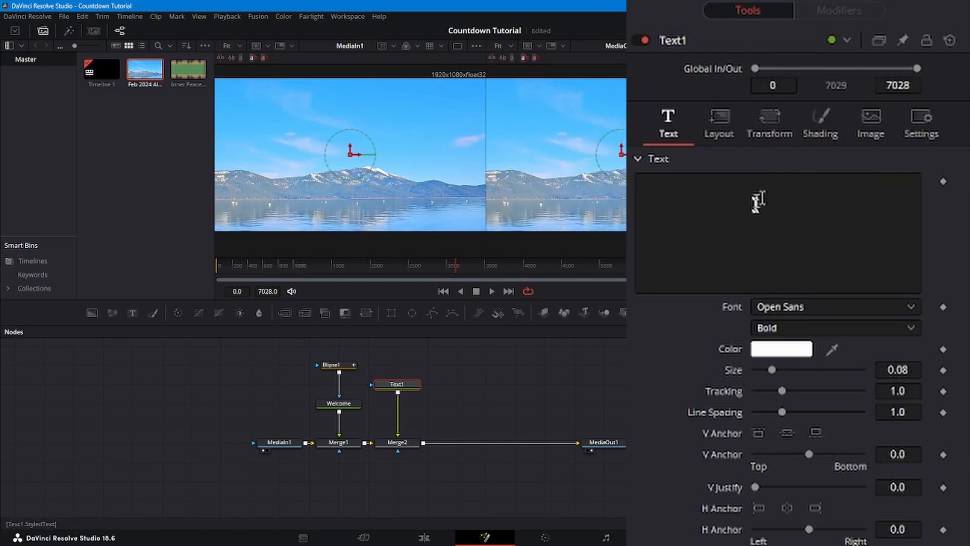
pyautogui.rightClick(795, 245)
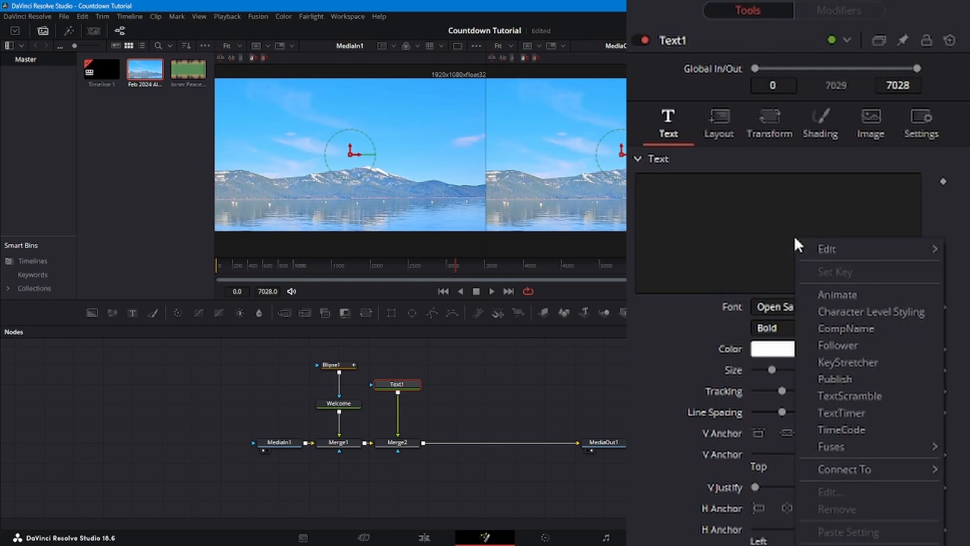
pyautogui.click(882, 430)
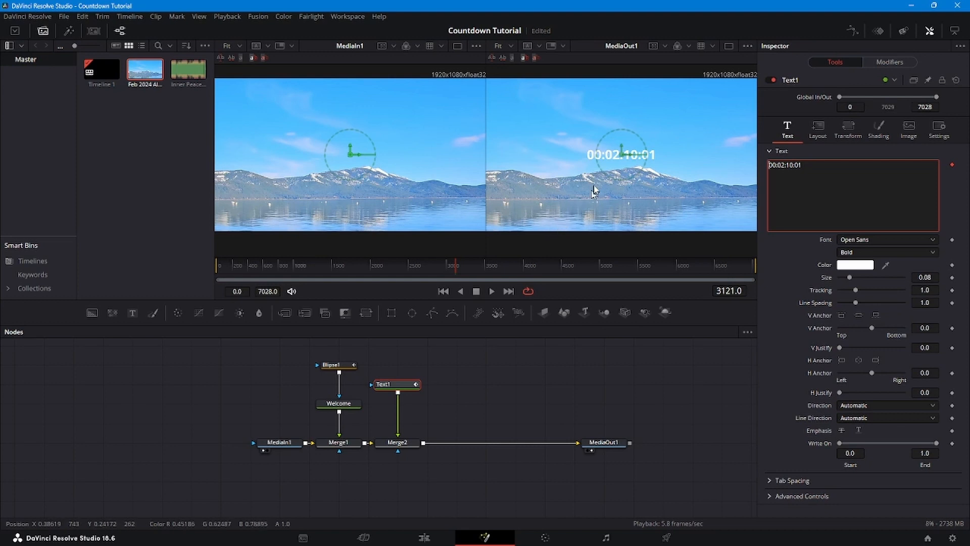
pyautogui.click(372, 264)
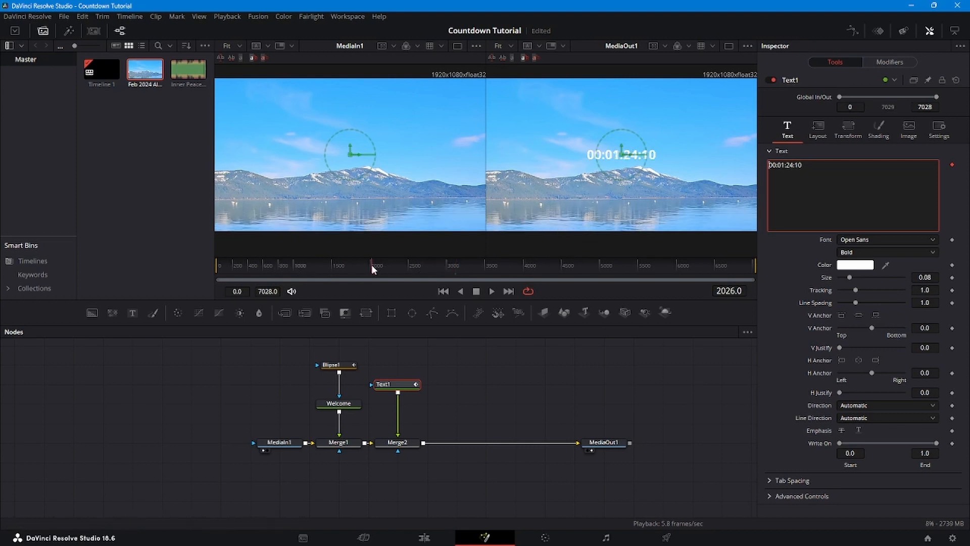
pyautogui.click(606, 265)
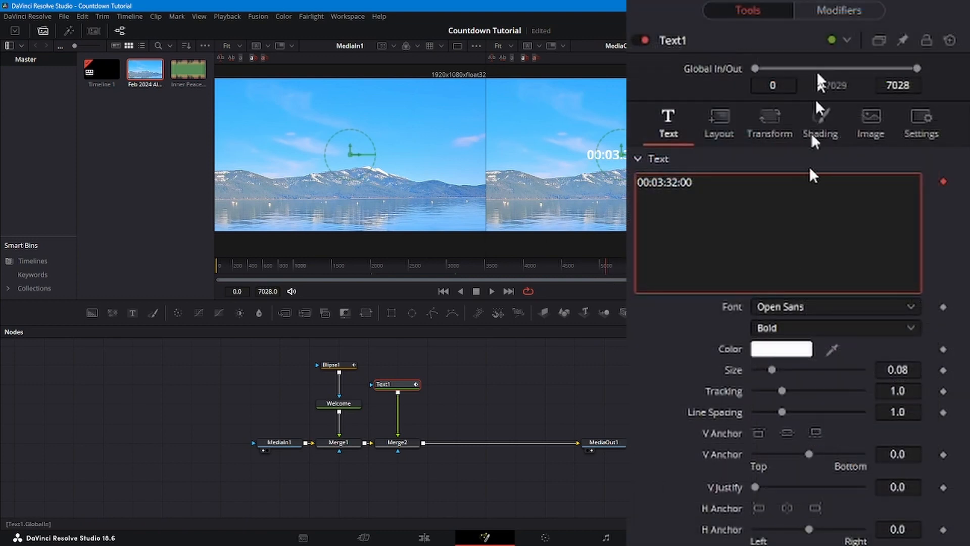
# - Turn off Hrs and Frms in Text1's TimeCode modifier, leaving only minutes and seconds
pyautogui.click(855, 7)
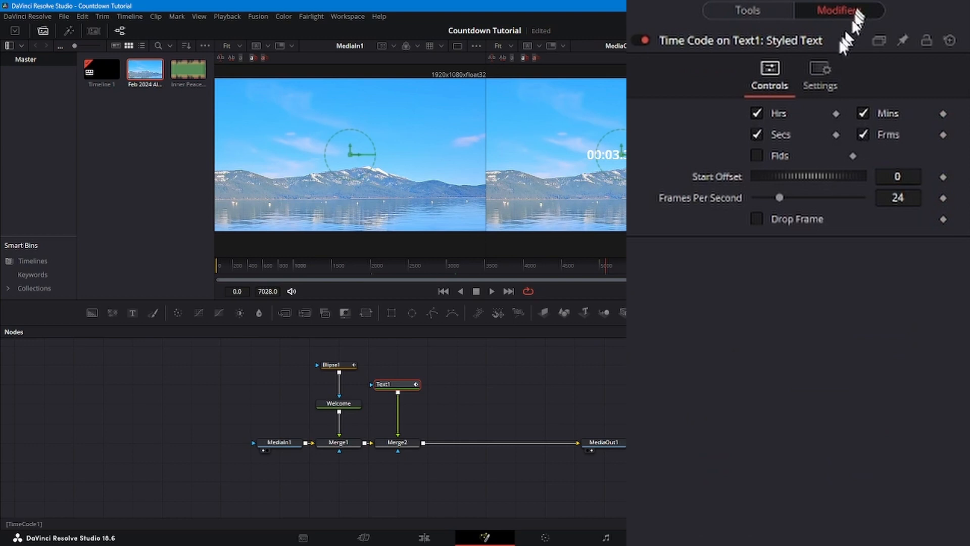
pyautogui.click(756, 115)
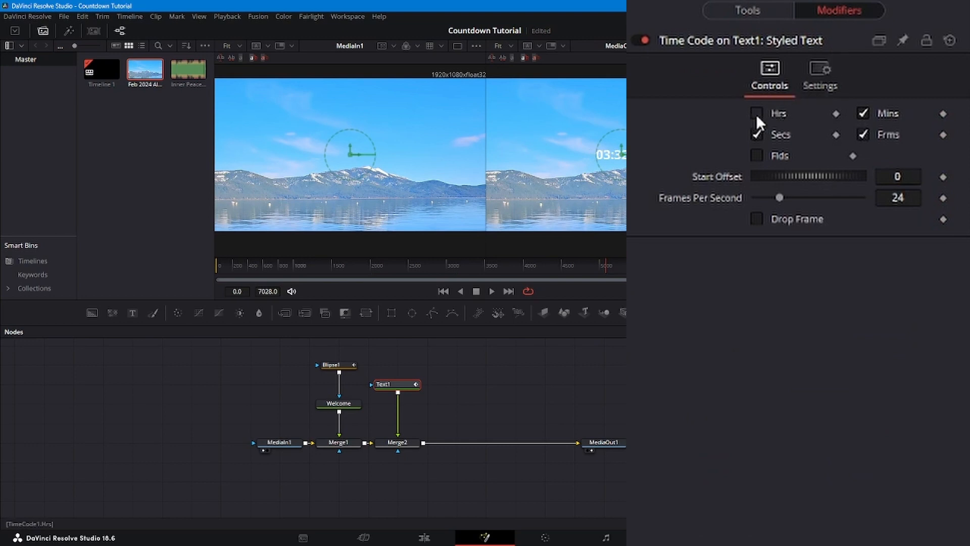
pyautogui.click(862, 134)
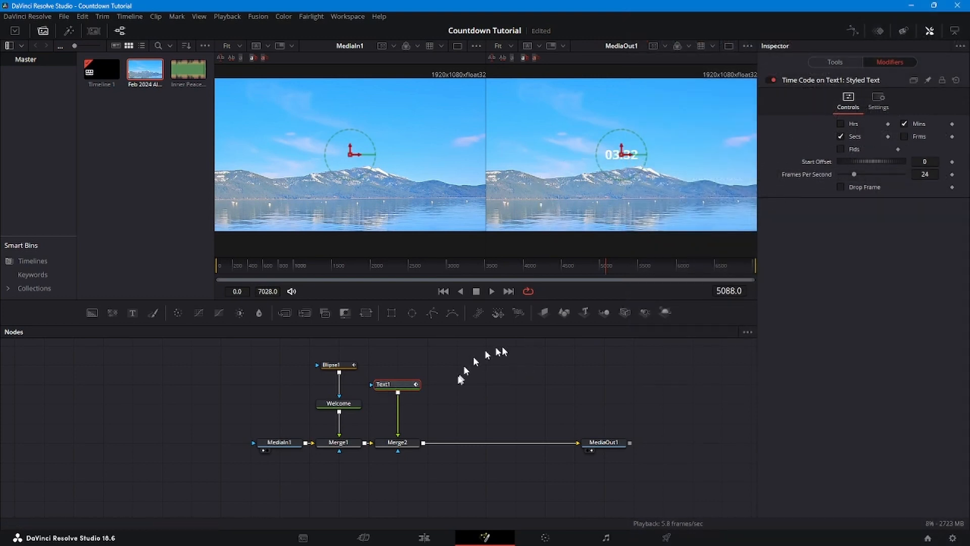
# - Set the Text1 timer's text size to 0.5 and its vertical centre position to 0.7
pyautogui.click(404, 444)
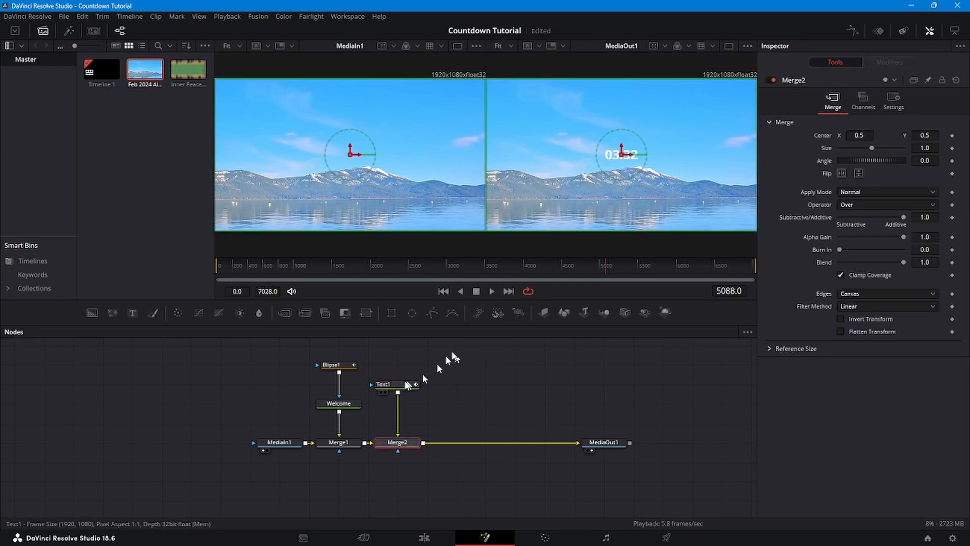
pyautogui.click(389, 387)
pyautogui.click(818, 127)
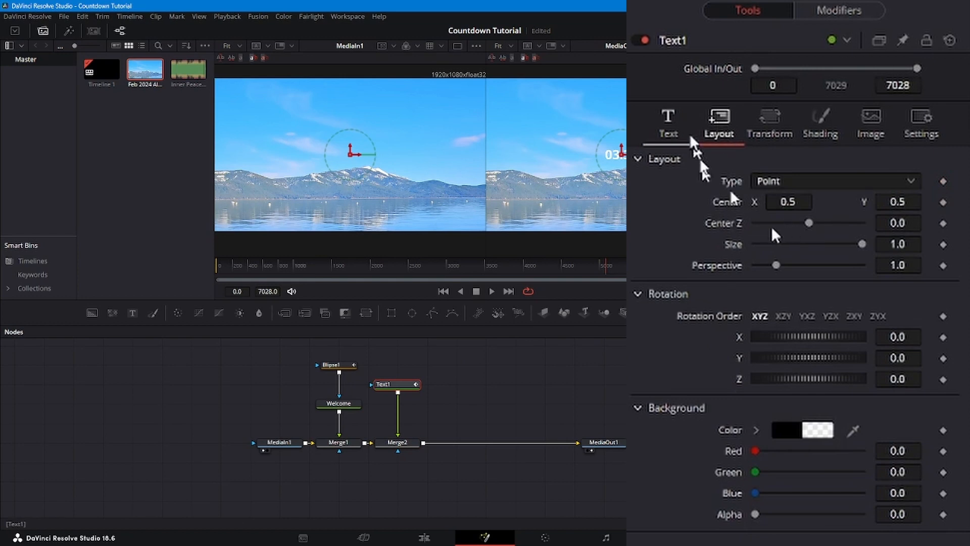
pyautogui.click(677, 123)
pyautogui.moveTo(771, 369); pyautogui.dragTo(950, 367)
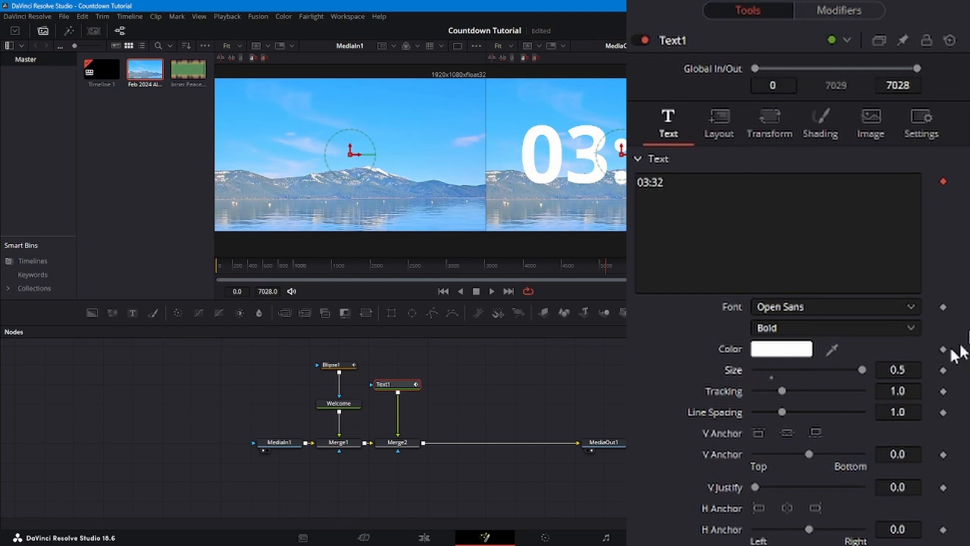
pyautogui.click(723, 119)
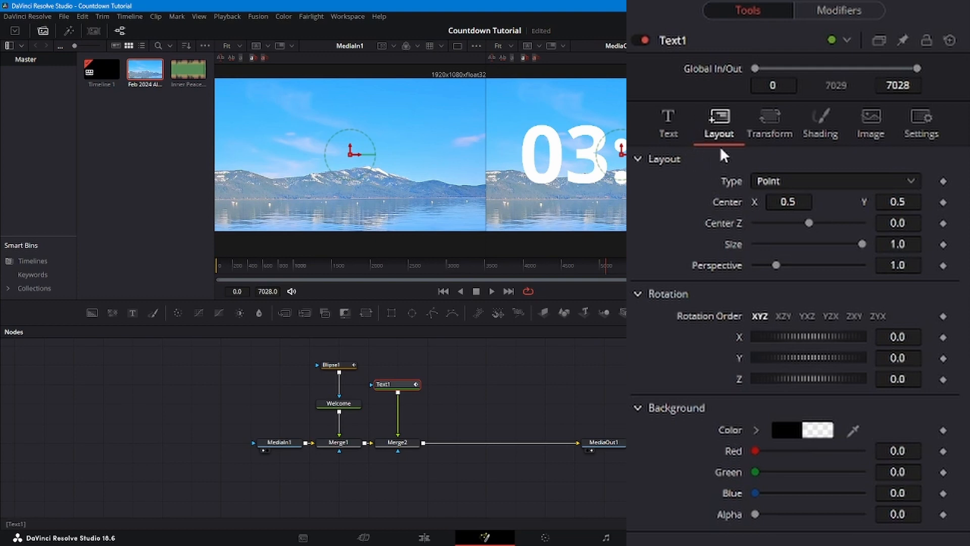
pyautogui.moveTo(891, 202); pyautogui.dragTo(969, 202)
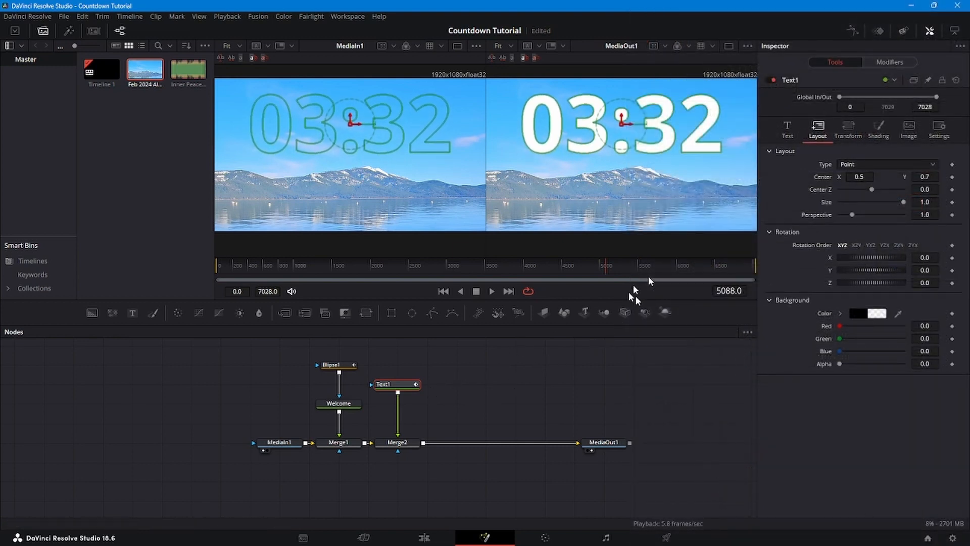
# - Change the Text1 timer's font to Lucida Calligraphy
pyautogui.click(787, 129)
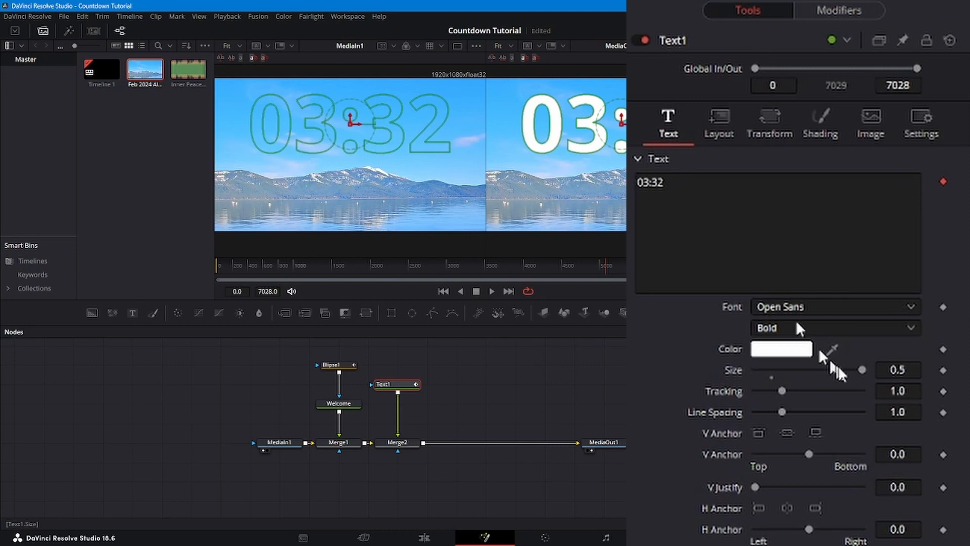
pyautogui.click(912, 306)
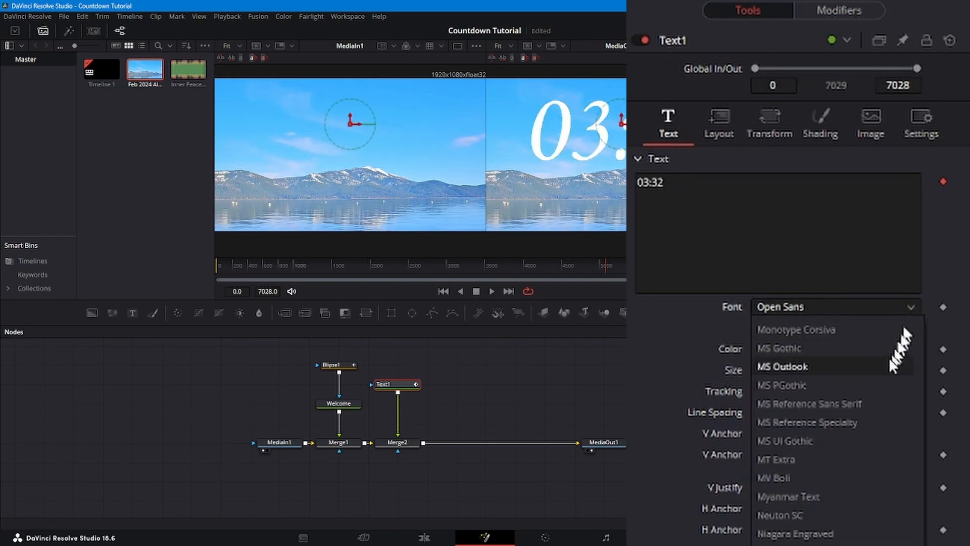
pyautogui.scroll(6, 890, 361)
pyautogui.scroll(4, 889, 357)
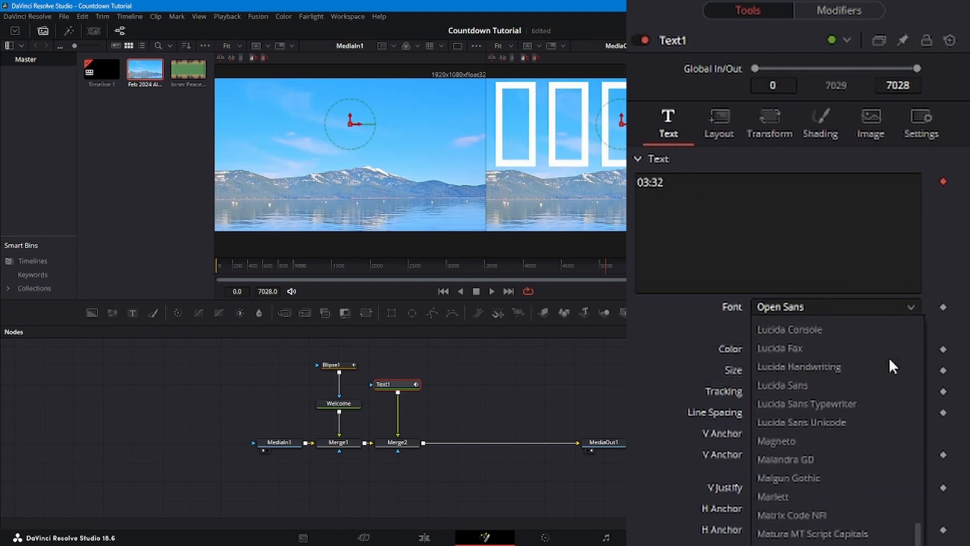
pyautogui.click(833, 352)
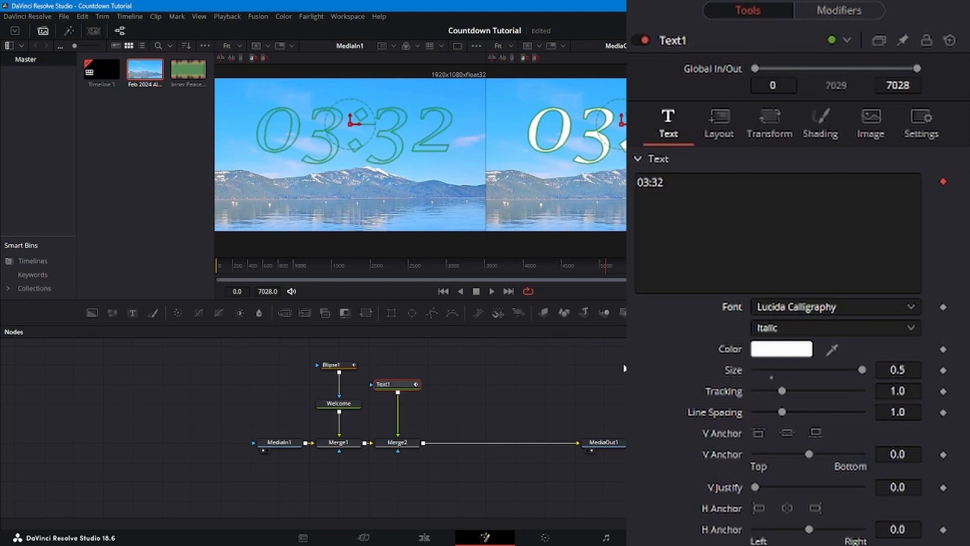
# - Play back the timer from frame 5088 and stop at frame 5147
pyautogui.click(493, 291)
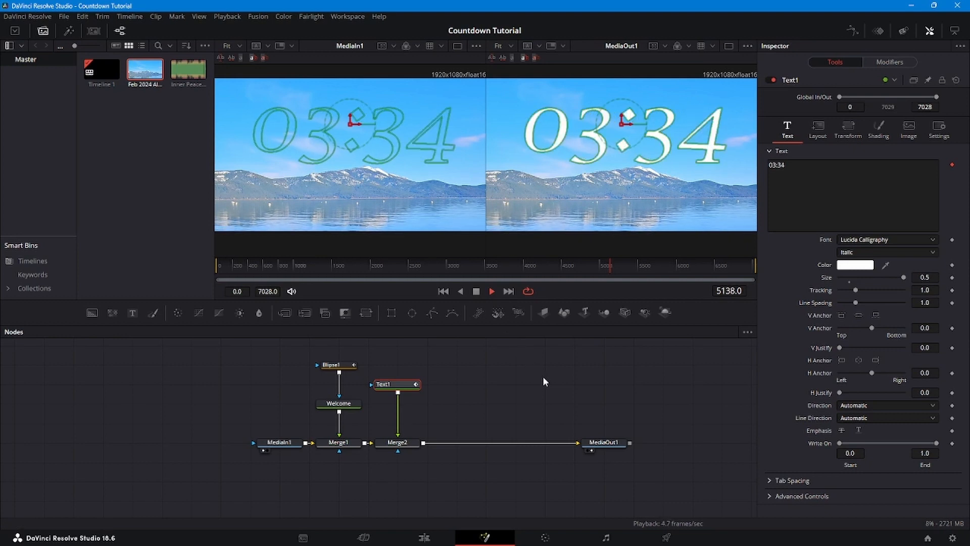
pyautogui.click(544, 381)
pyautogui.click(476, 291)
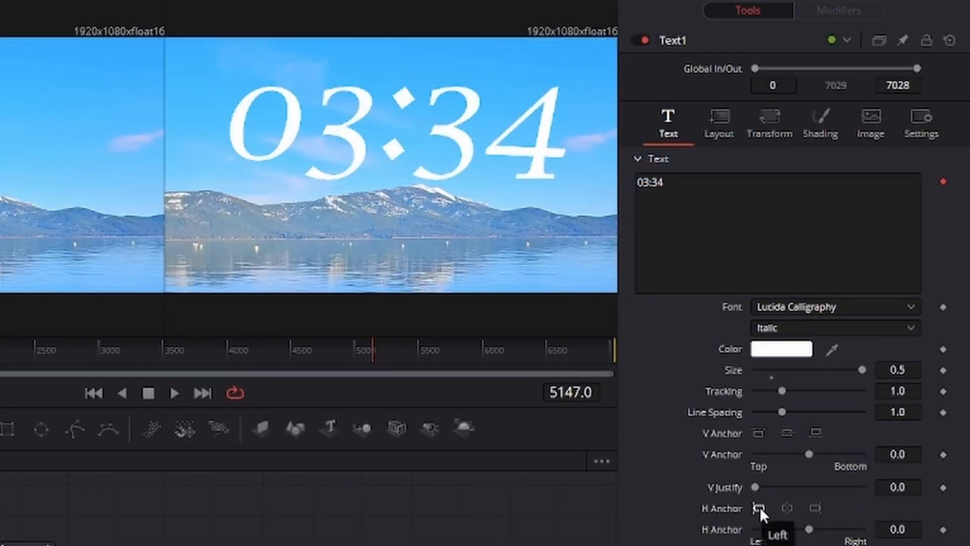
# - Set the Text1 timer's horizontal anchor to Left and reselect the node
pyautogui.click(759, 507)
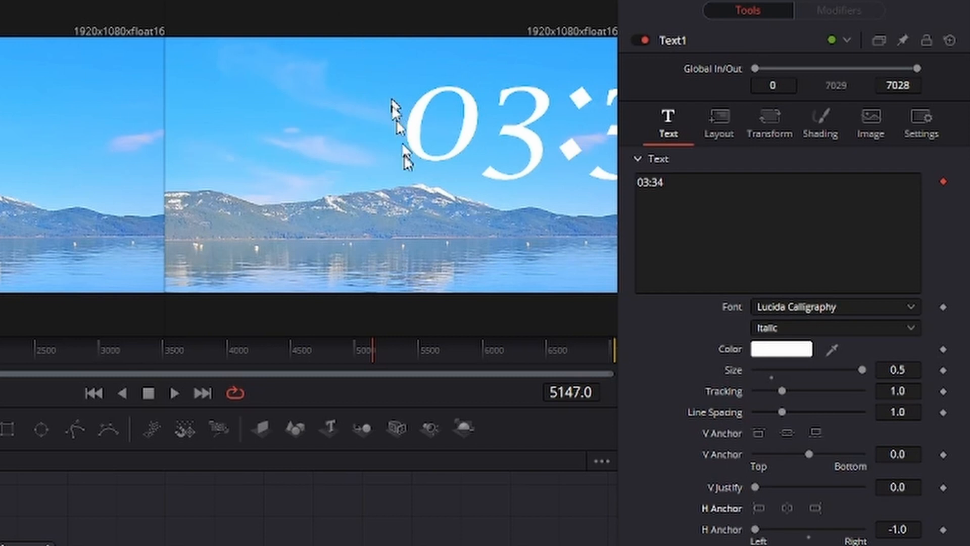
pyautogui.click(28, 543)
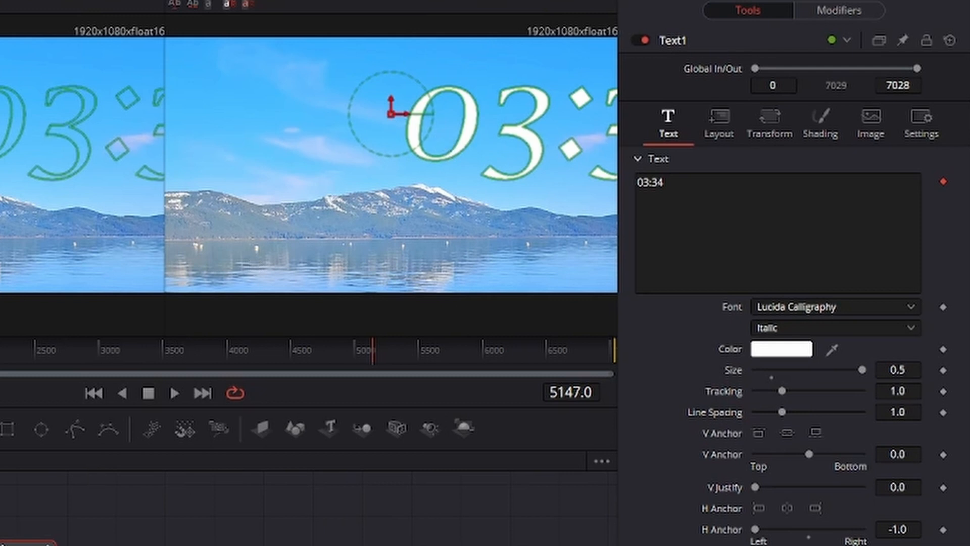
pyautogui.click(30, 545)
pyautogui.click(28, 544)
# - Reposition the Text1 timer by setting its layout centre to X 0.076 and Y 0.75
pyautogui.click(717, 117)
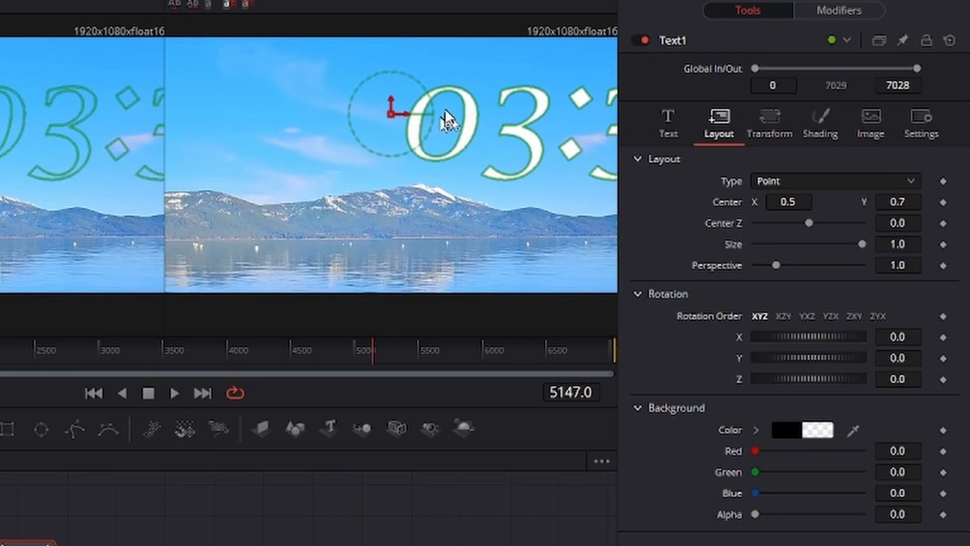
pyautogui.moveTo(799, 202); pyautogui.dragTo(586, 202)
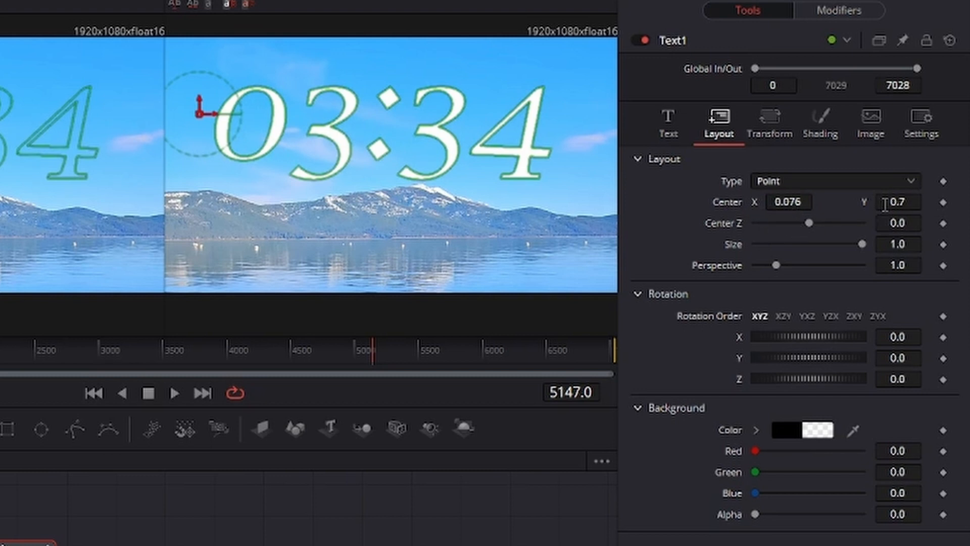
pyautogui.moveTo(884, 204); pyautogui.dragTo(910, 204)
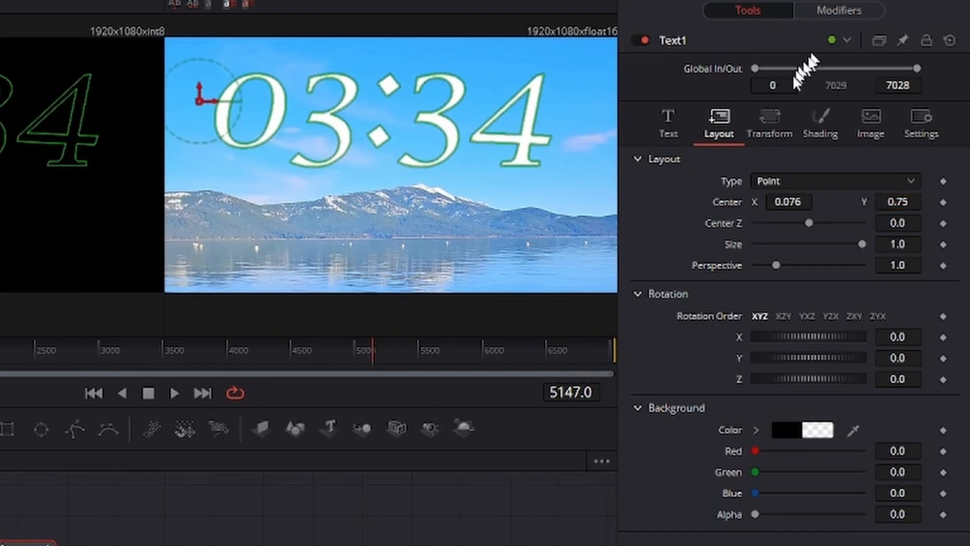
# - Enable shading element 2, the Red Outline, on Text1 and change its colour to dark green #005500
pyautogui.click(819, 108)
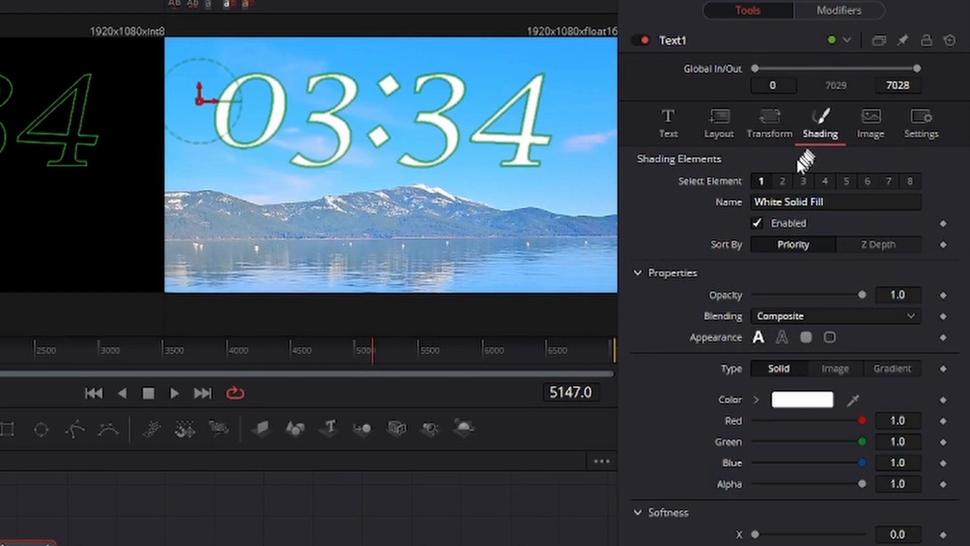
pyautogui.click(784, 182)
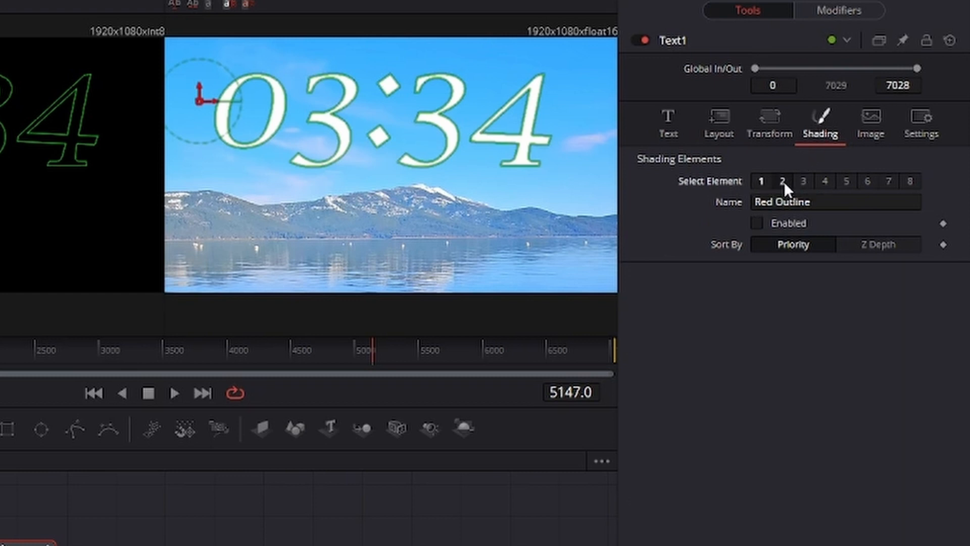
pyautogui.click(761, 223)
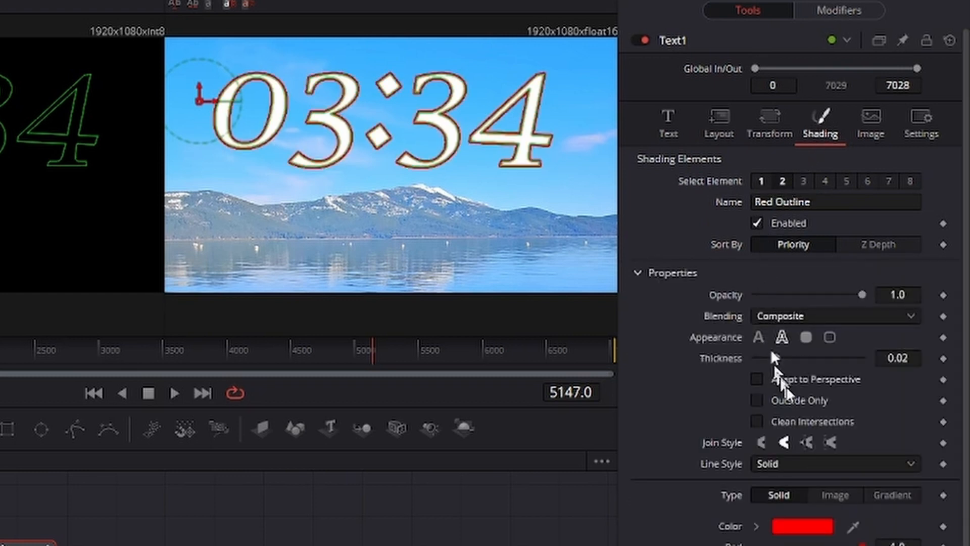
pyautogui.click(802, 525)
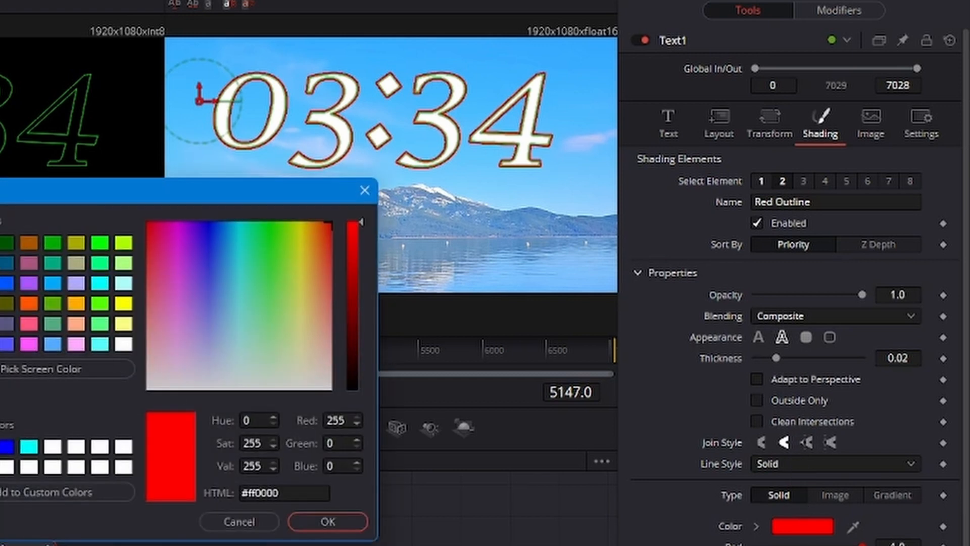
pyautogui.click(6, 244)
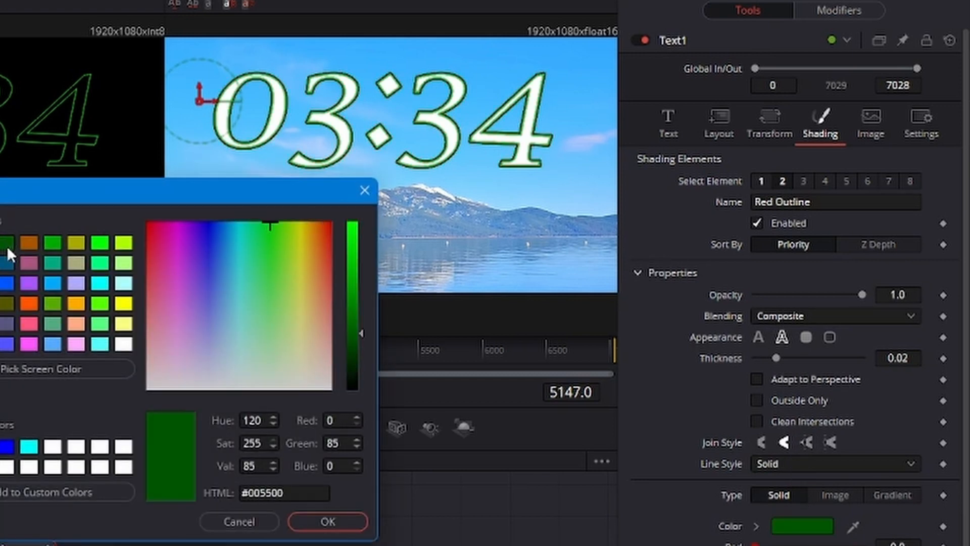
pyautogui.click(331, 523)
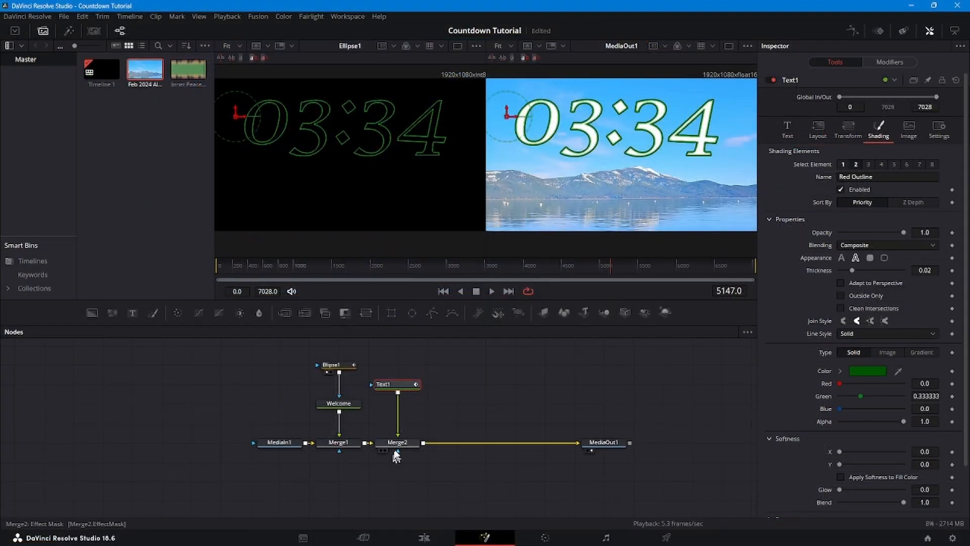
# - Go to frame 85 and display Merge1 beside MediaOut1 to compare the welcome title with the timer overlay
pyautogui.click(397, 443)
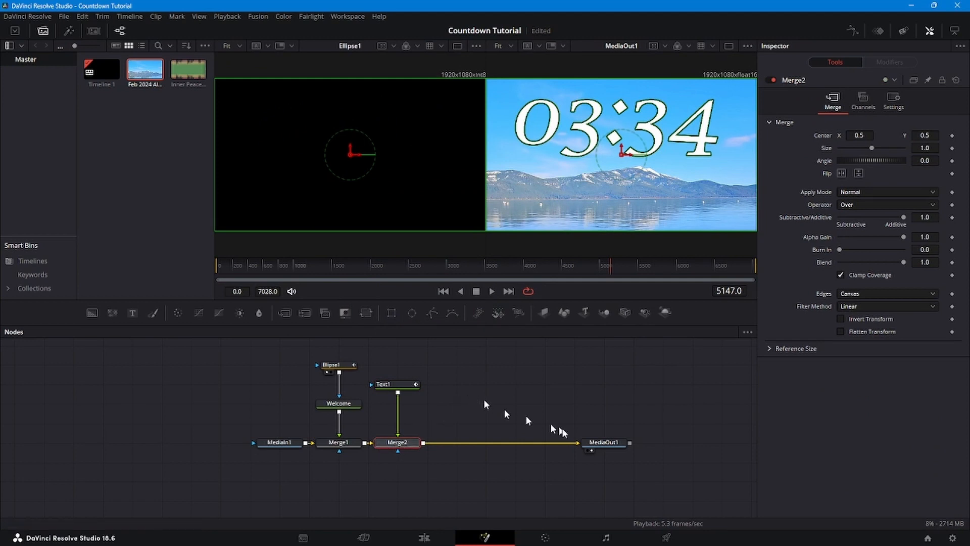
pyautogui.click(606, 441)
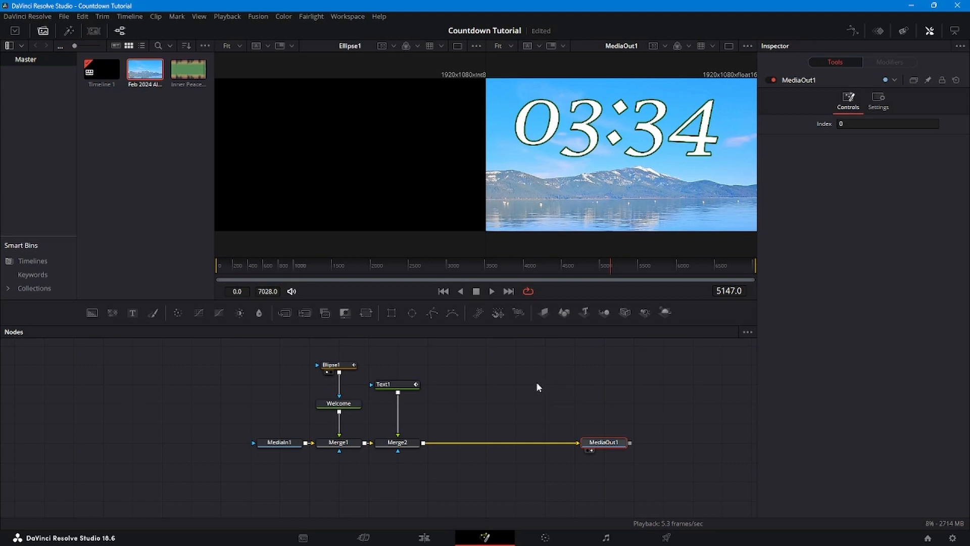
pyautogui.moveTo(609, 264); pyautogui.dragTo(223, 270)
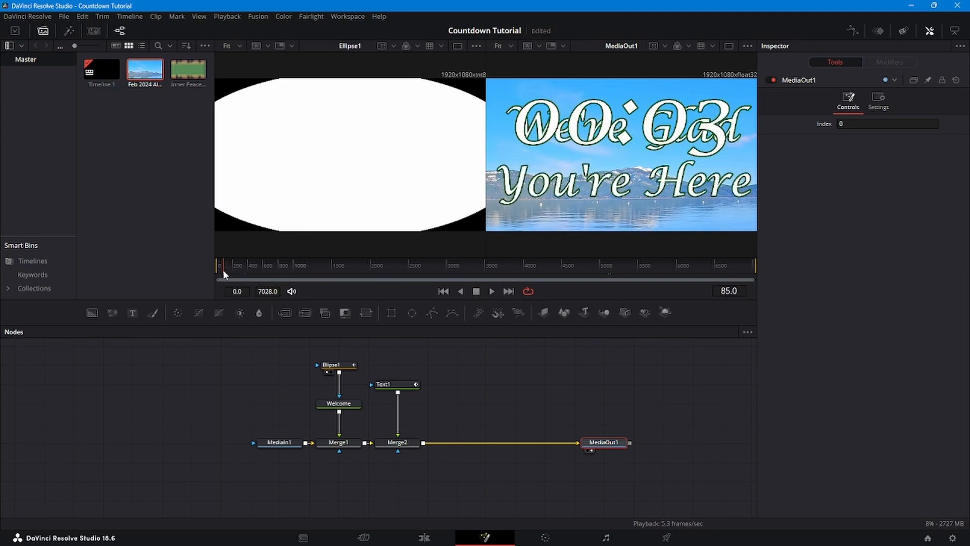
pyautogui.click(320, 449)
pyautogui.click(323, 450)
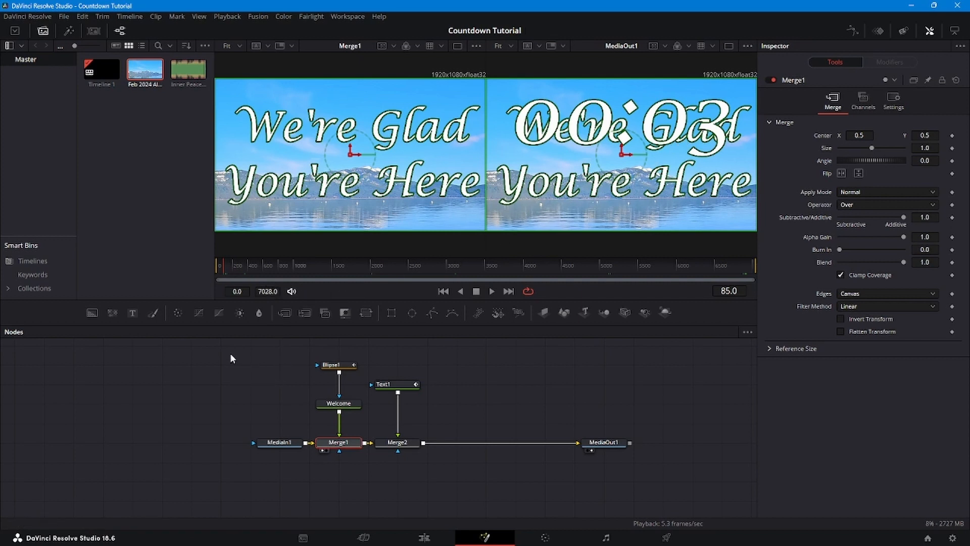
# - Duplicate the Ellipse1 mask, connect the copy to Text1 as its mask and invert it
pyautogui.click(340, 369)
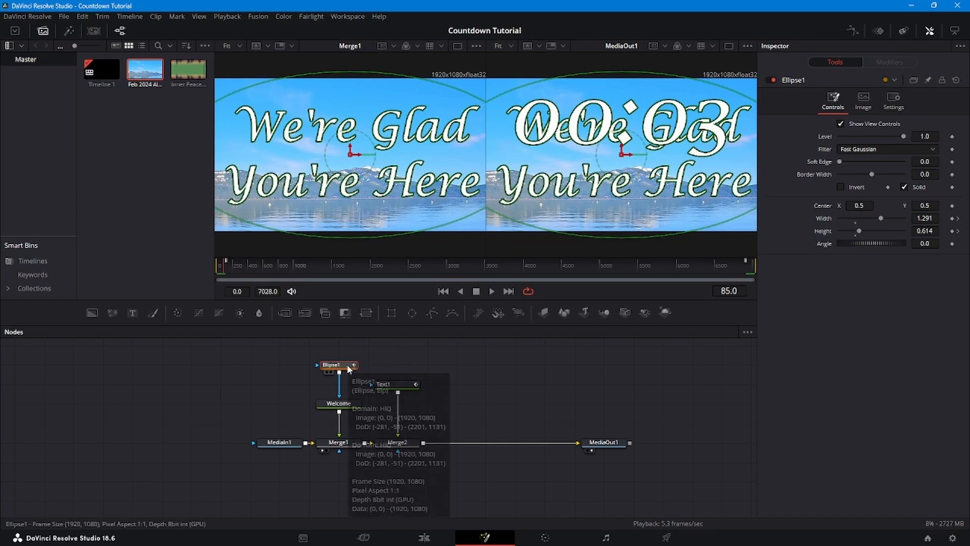
pyautogui.rightClick(434, 354)
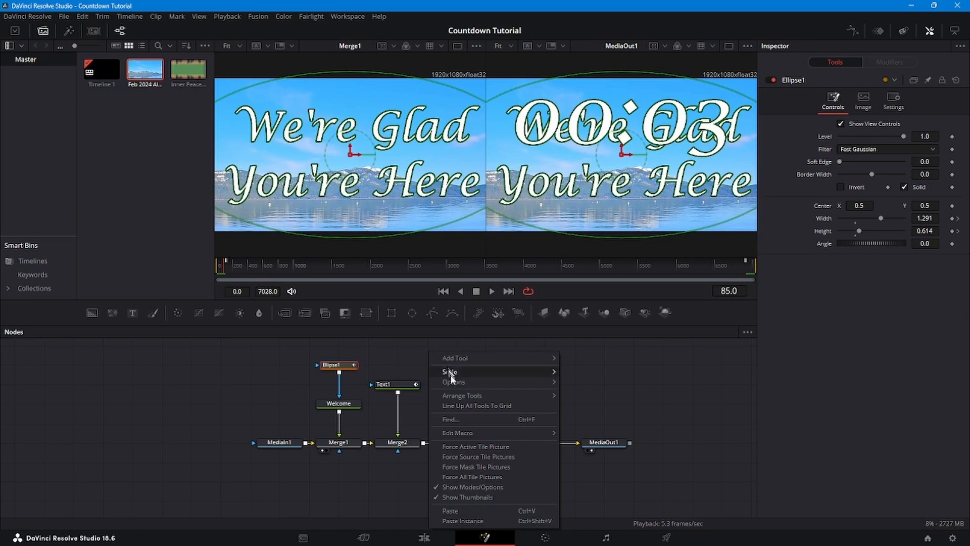
pyautogui.click(464, 510)
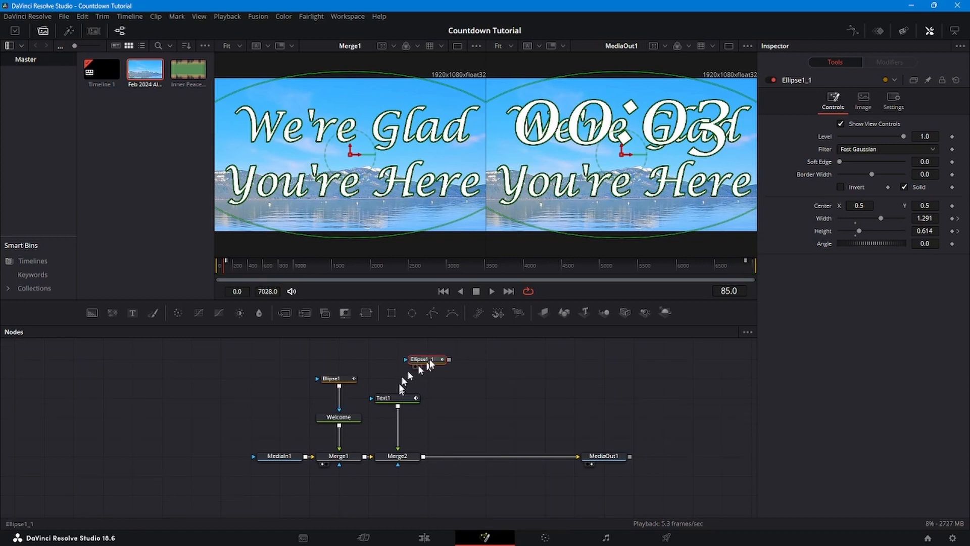
pyautogui.moveTo(422, 368); pyautogui.dragTo(397, 399)
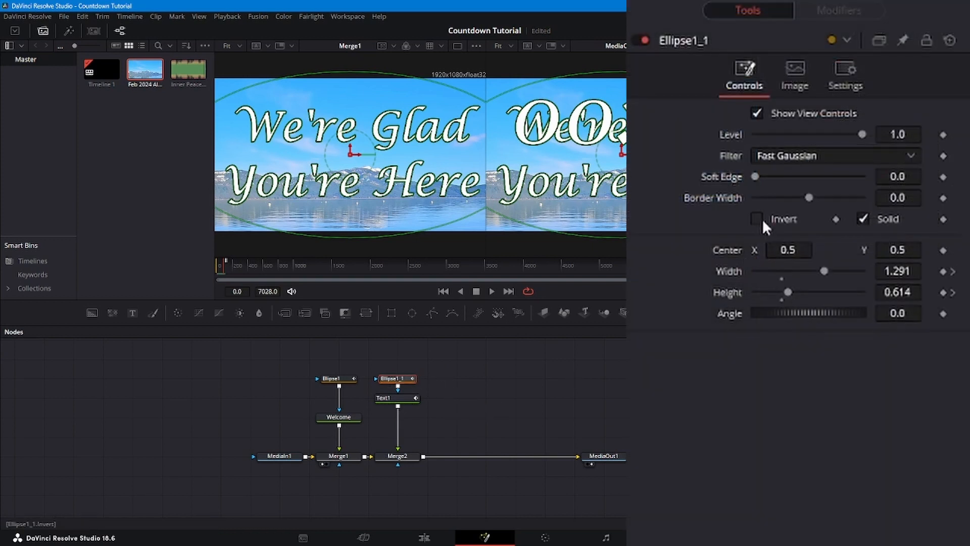
pyautogui.click(758, 220)
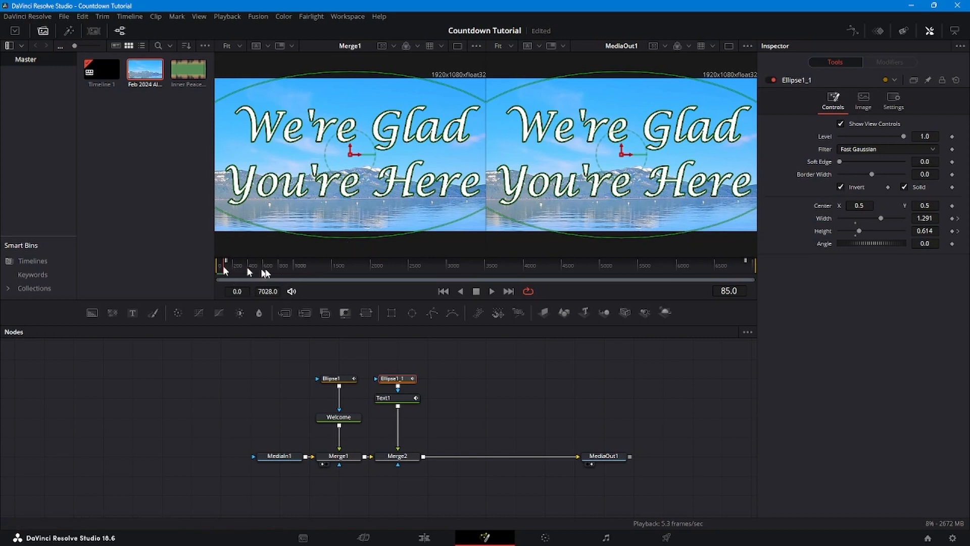
# - Keyframe Ellipse1_1's width and height at frame 114 and play back the mask transition through frame 149
pyautogui.click(952, 219)
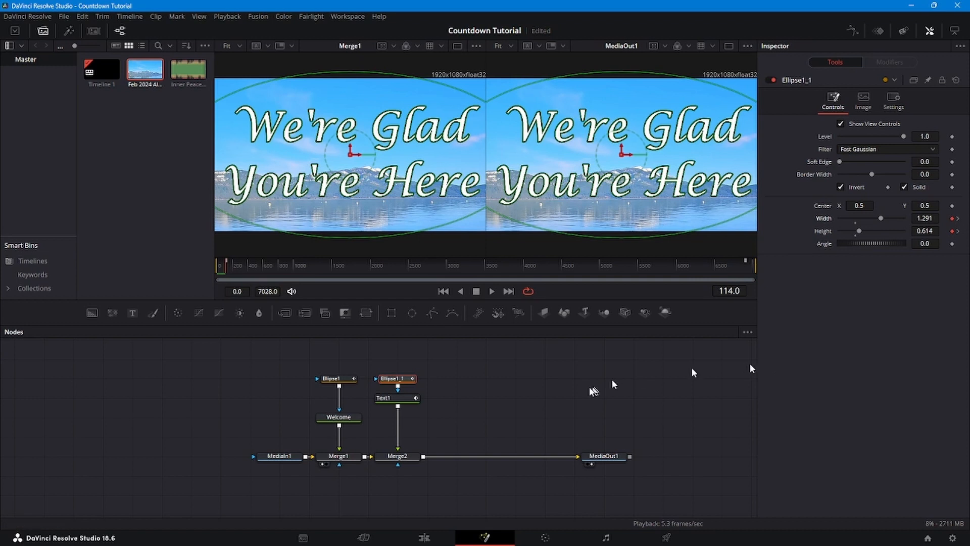
pyautogui.press('space')
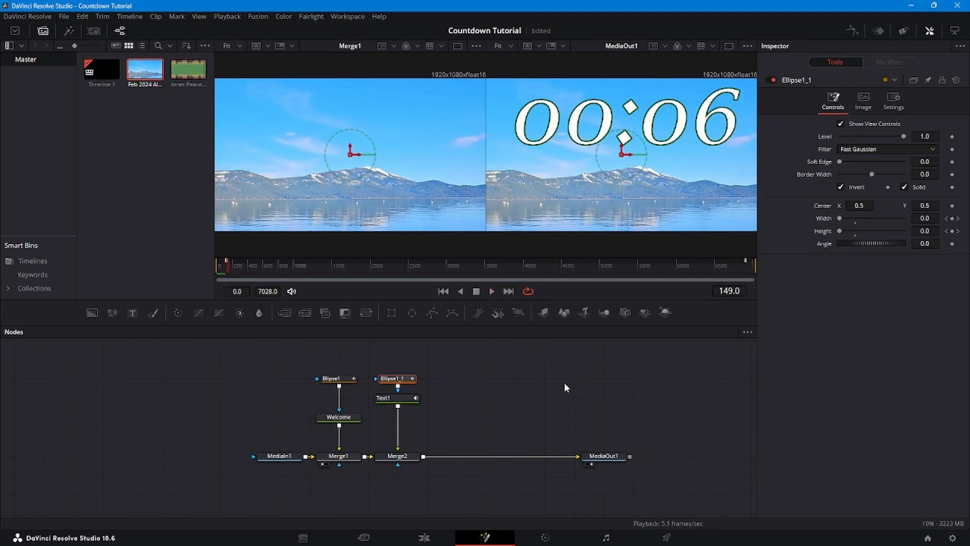
# - Rename the Text1 node to Countdown
pyautogui.scroll(2, 565, 383)
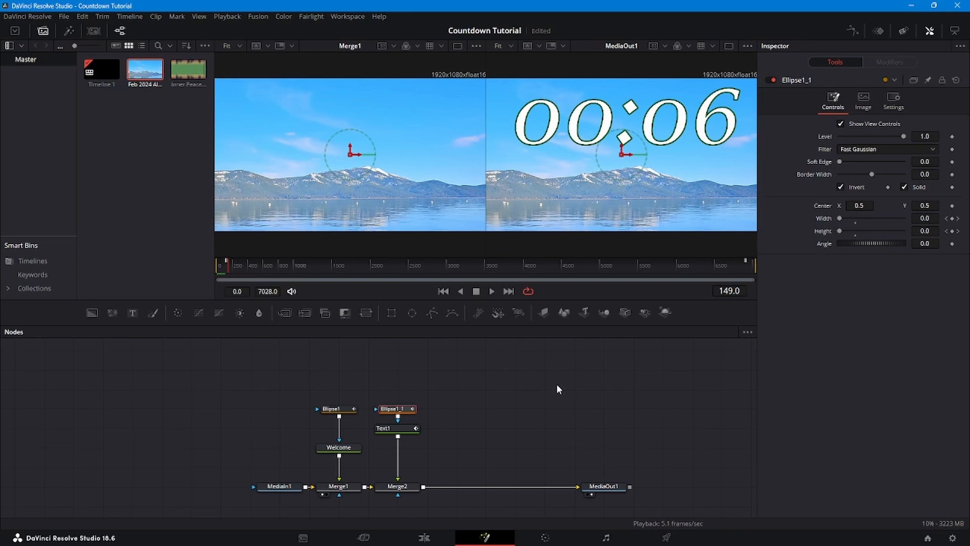
pyautogui.click(396, 429)
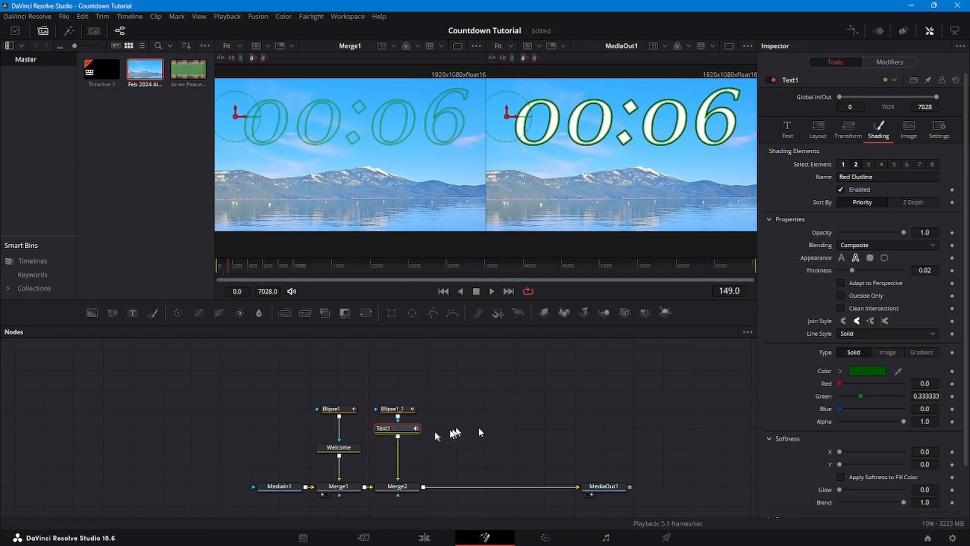
pyautogui.rightClick(399, 431)
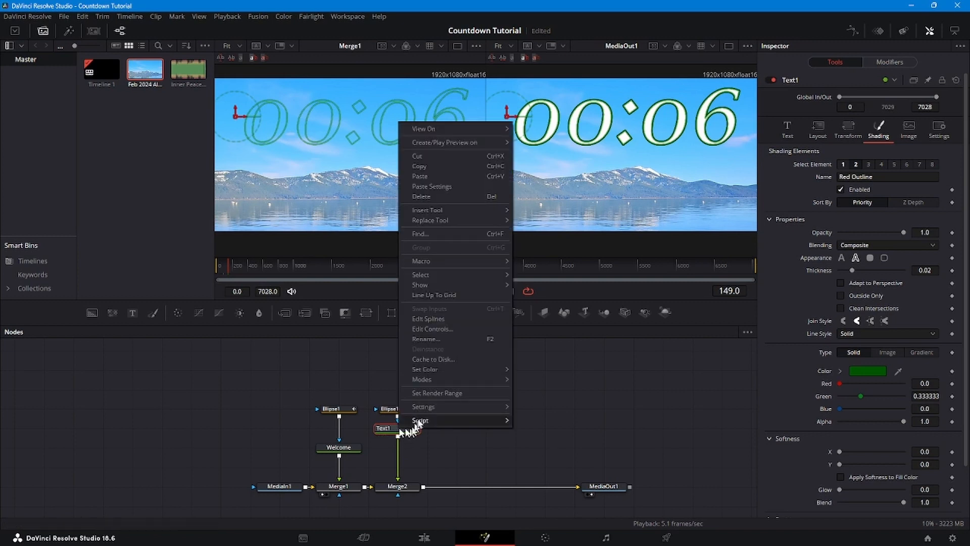
pyautogui.click(434, 339)
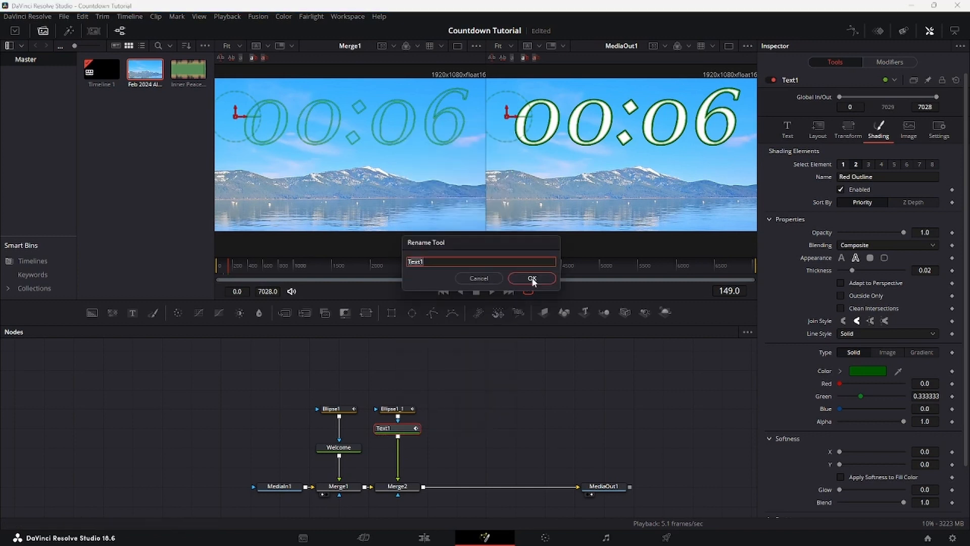
pyautogui.write('Countdown')
pyautogui.click(532, 279)
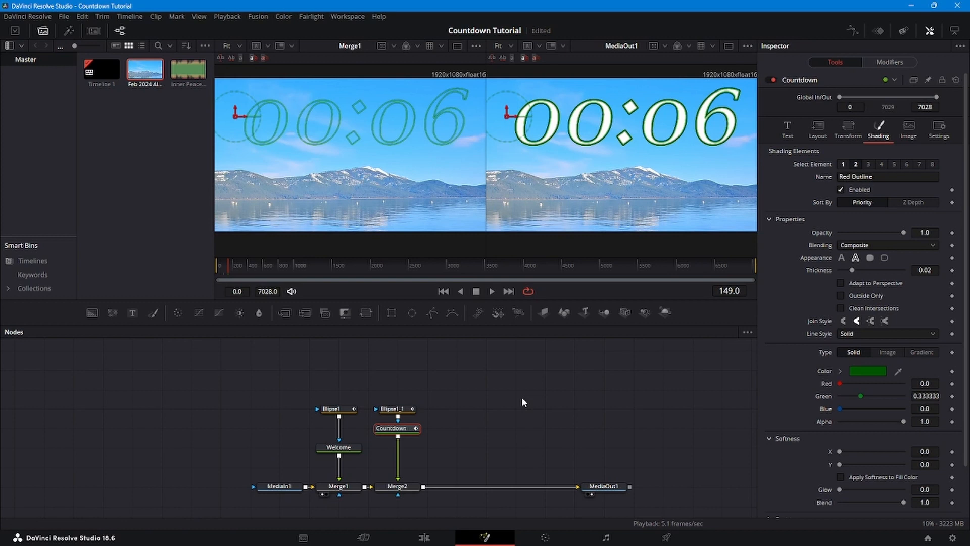
# - Insert a Time Speed node between the Countdown text and Merge2
pyautogui.hotkey('shift', 'space')
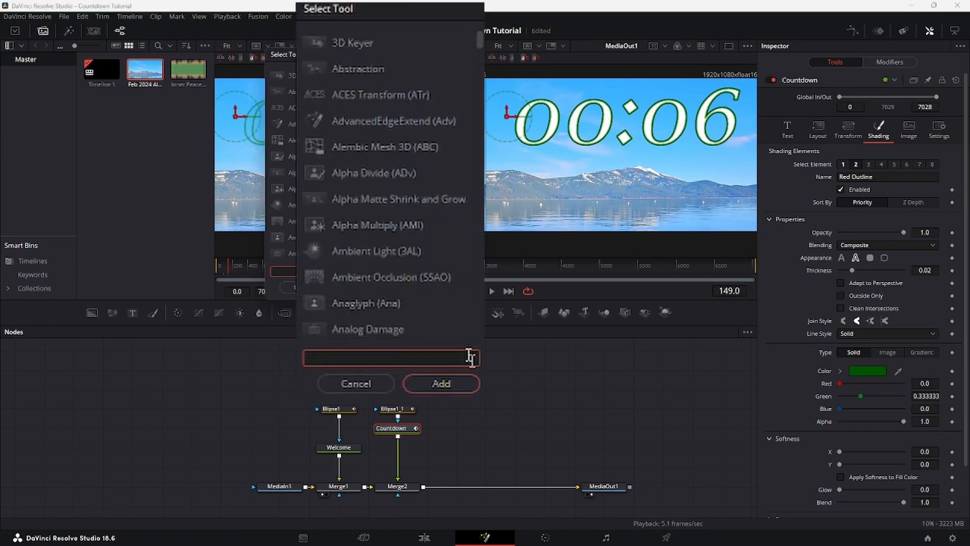
pyautogui.write('time')
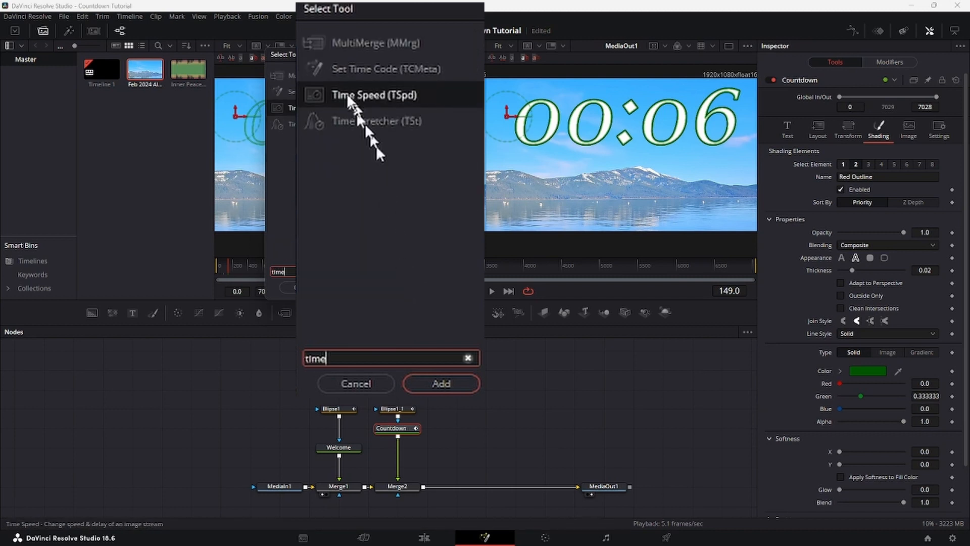
pyautogui.click(347, 95)
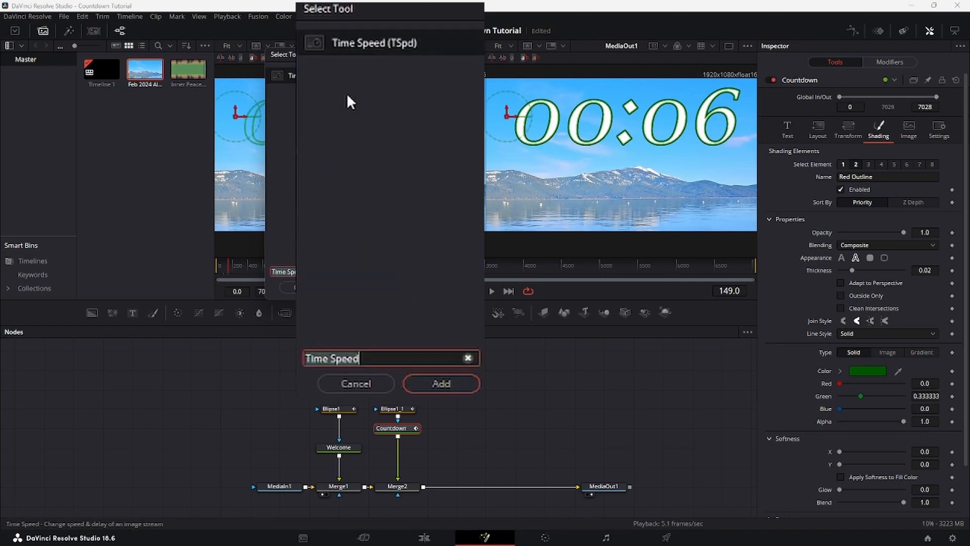
pyautogui.click(445, 383)
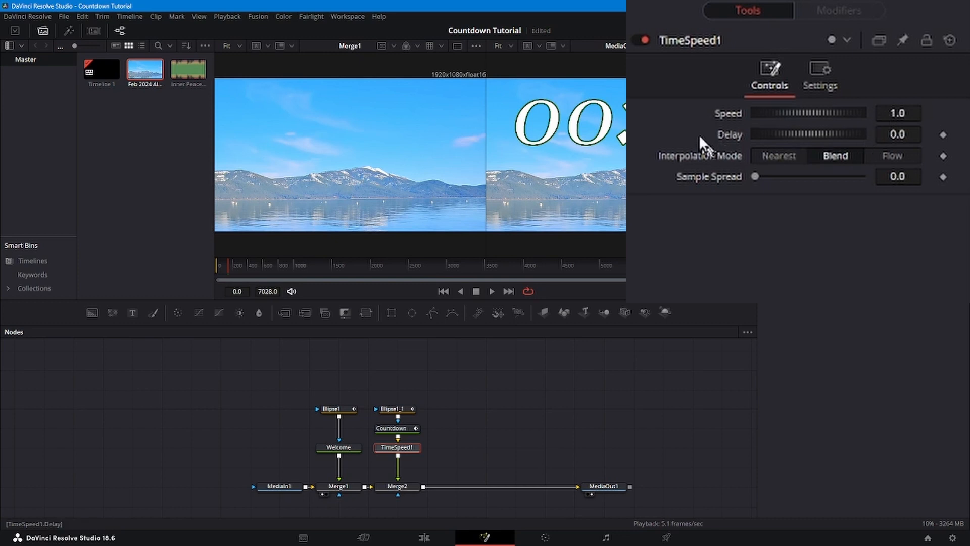
# - Set TimeSpeed1's speed to -1.0 to reverse the timer and check the count at several points late in the timeline
pyautogui.click(889, 113)
pyautogui.write('-')
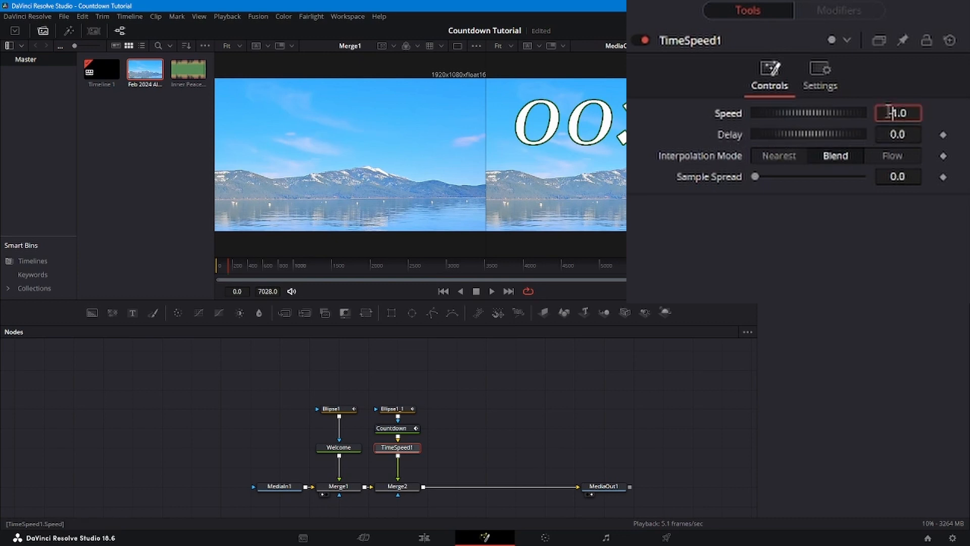
pyautogui.press('Tab')
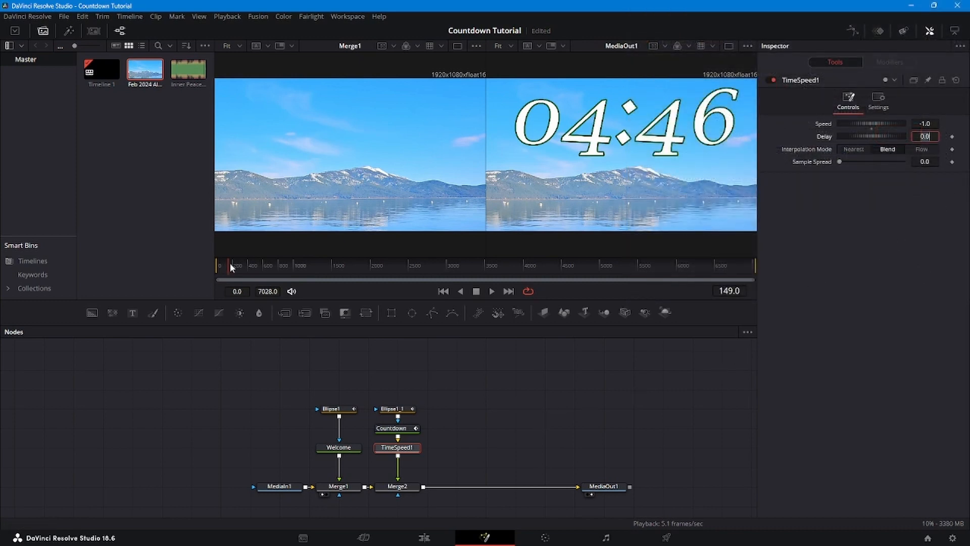
pyautogui.click(641, 264)
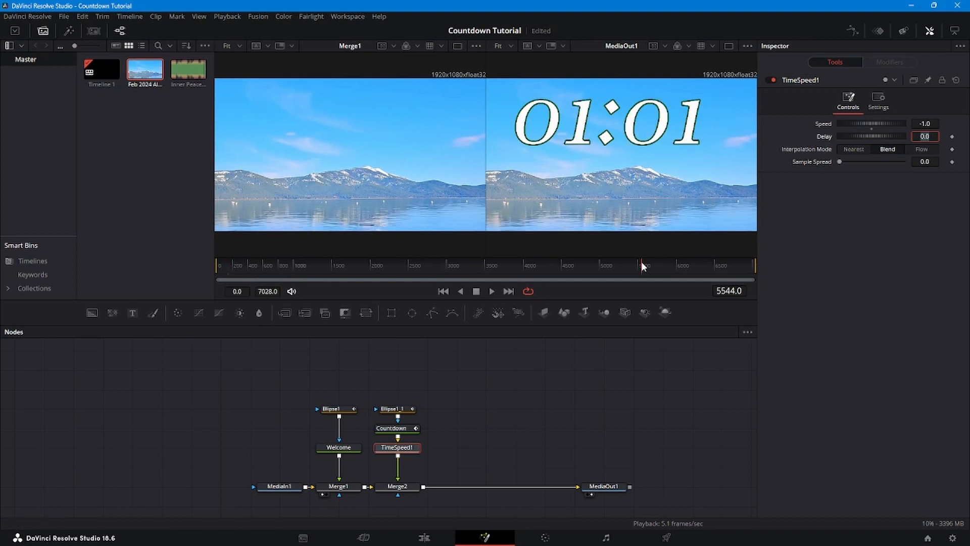
pyautogui.click(564, 267)
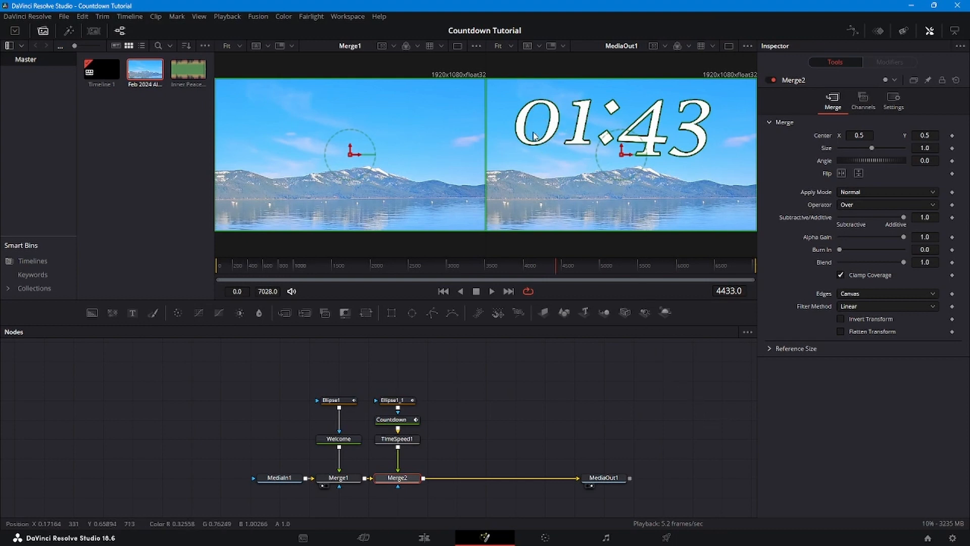
# - Add a new ellipse mask below Merge2, connect it as the merge's effect mask and invert it
pyautogui.scroll(-2, 498, 416)
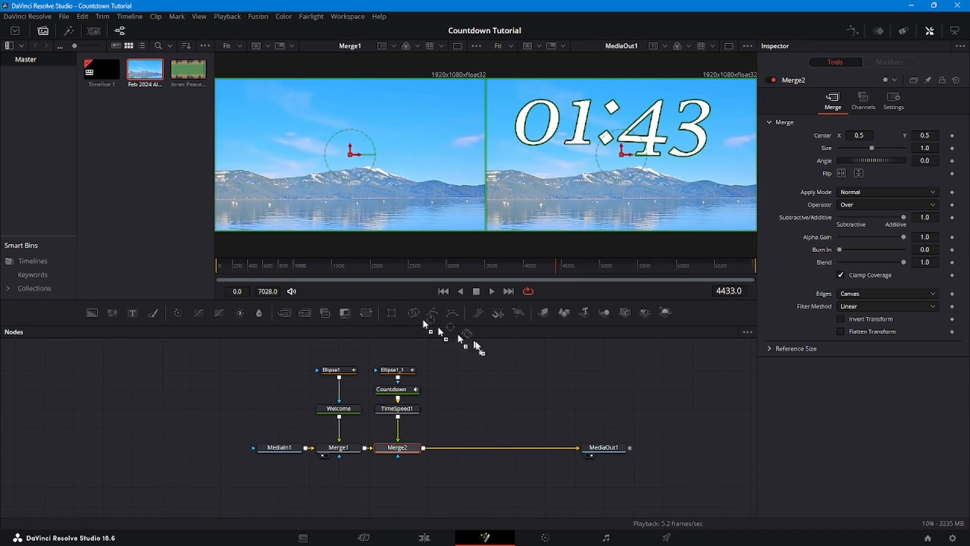
pyautogui.click(394, 472)
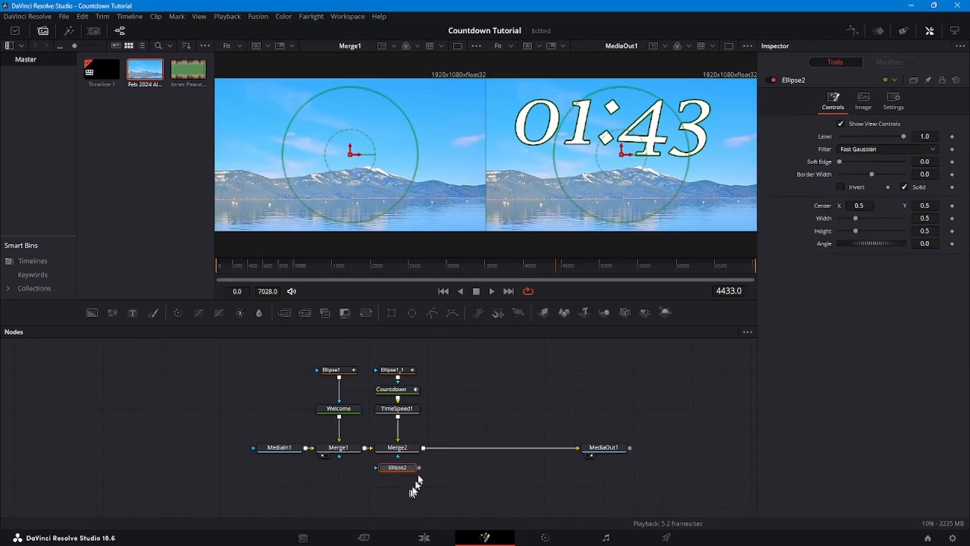
pyautogui.moveTo(418, 468); pyautogui.dragTo(400, 451)
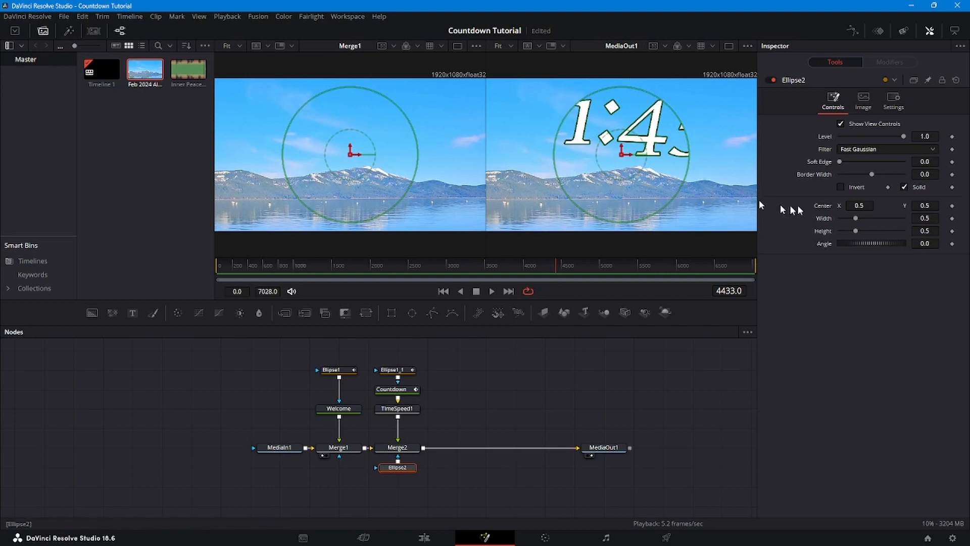
pyautogui.click(840, 186)
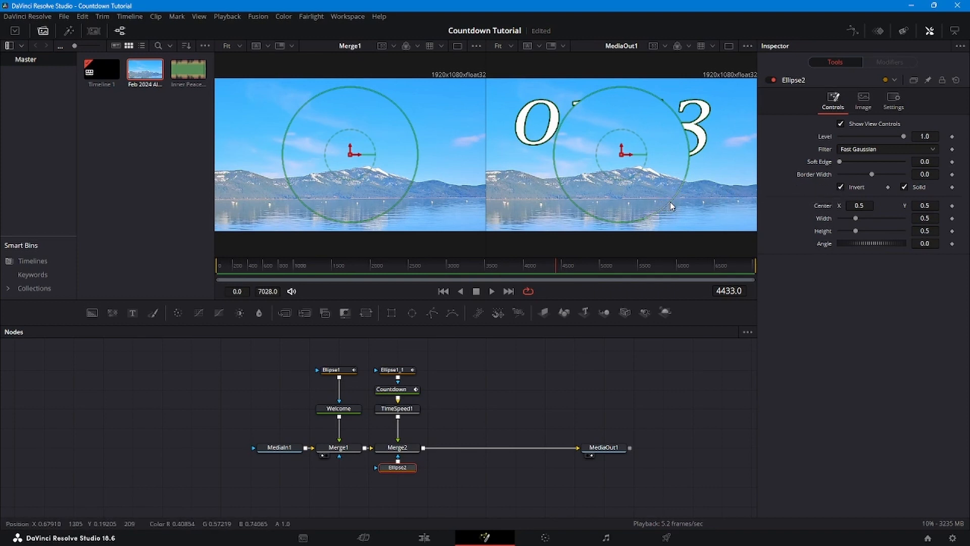
# - Shrink Ellipse2 to about 0.211 wide and 0.323 high and centre it over the timer's leading zero at about X 0.177, Y 0.738
pyautogui.moveTo(672, 206); pyautogui.dragTo(645, 162)
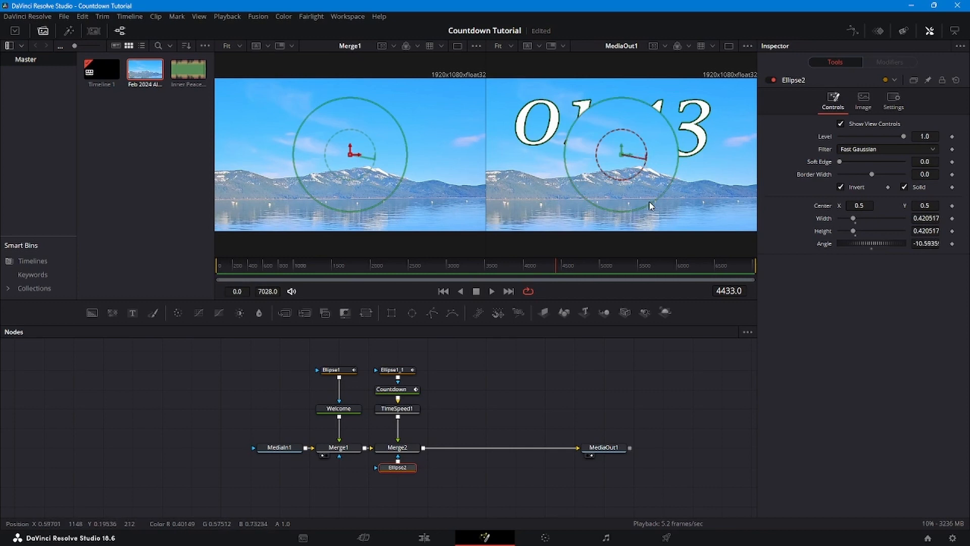
pyautogui.moveTo(652, 206); pyautogui.dragTo(536, 117)
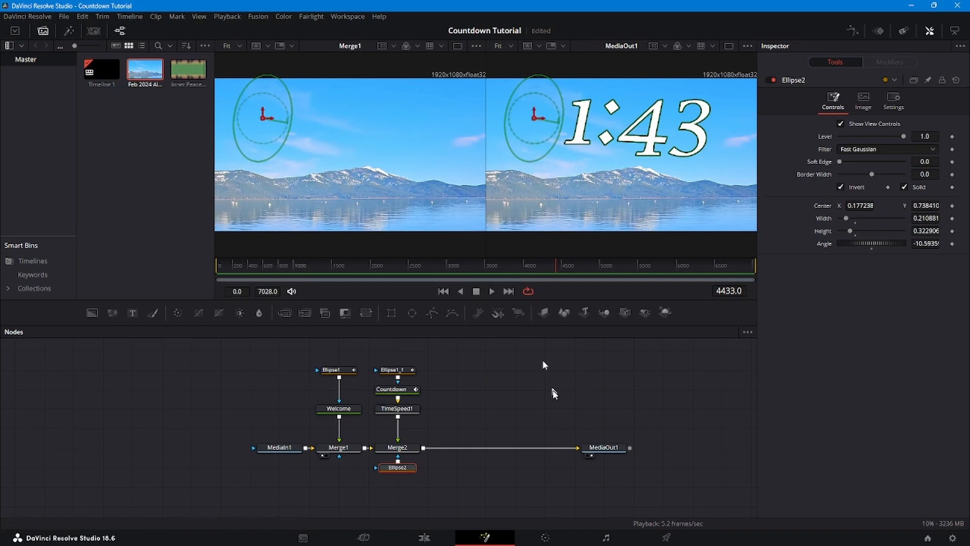
pyautogui.click(596, 448)
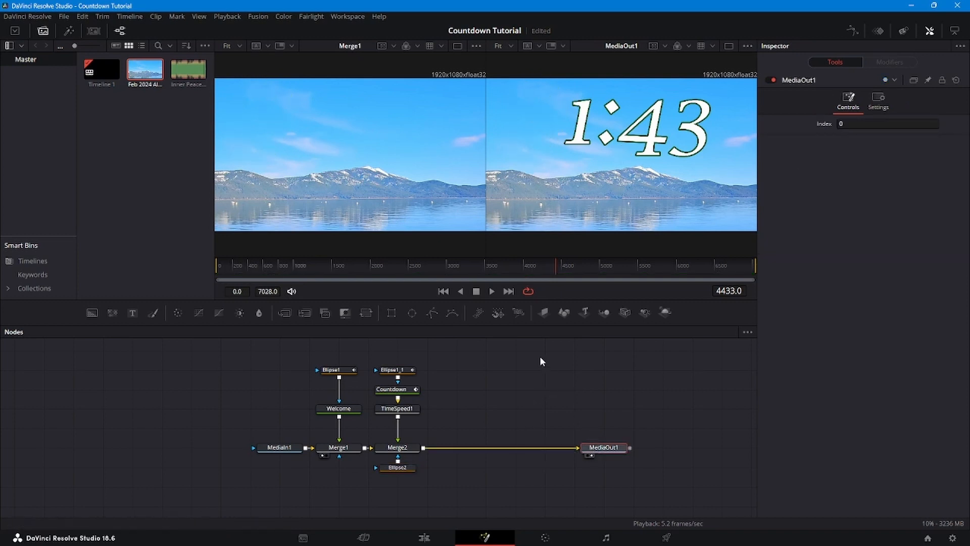
pyautogui.click(400, 468)
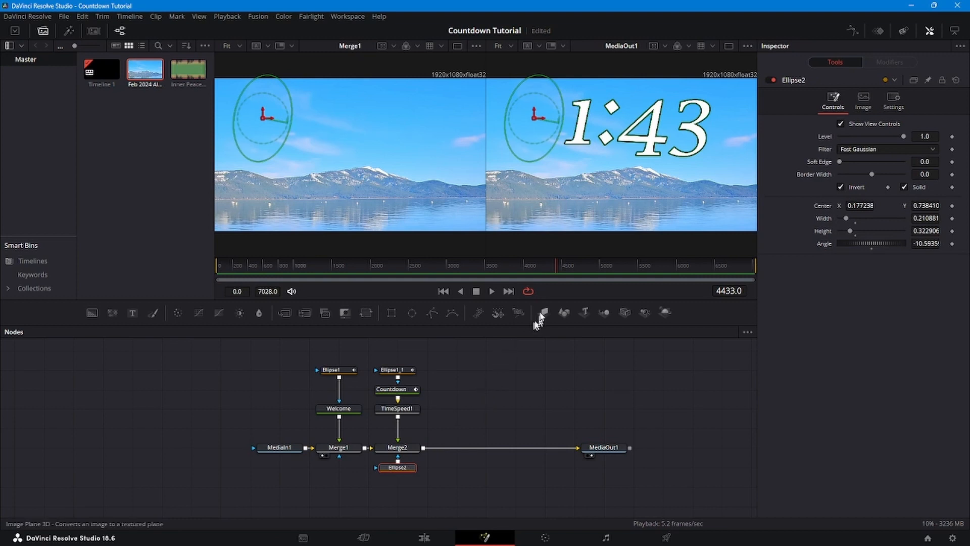
# - Find the last frame showing one minute, frame 5469, and keyframe Ellipse2's width and height there
pyautogui.click(619, 263)
pyautogui.click(651, 264)
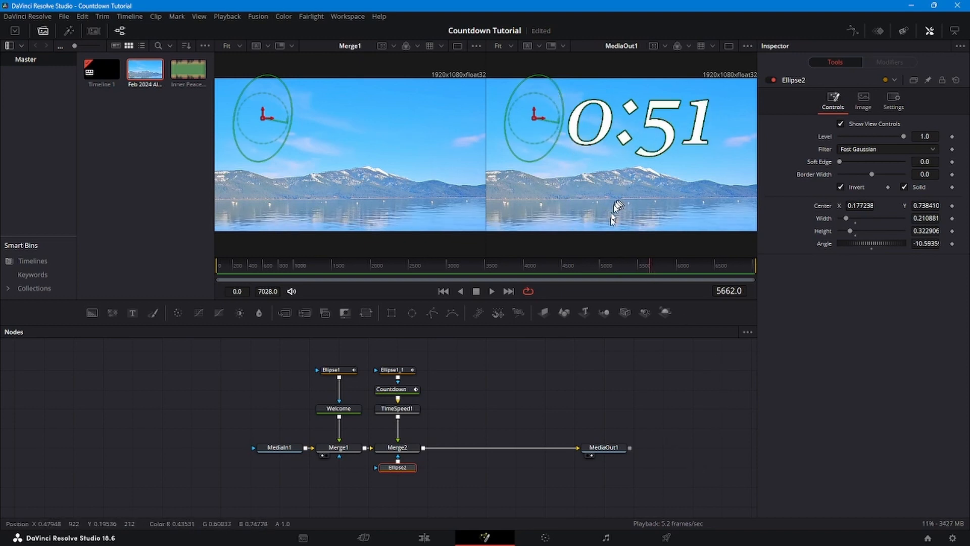
pyautogui.moveTo(646, 269); pyautogui.dragTo(633, 265)
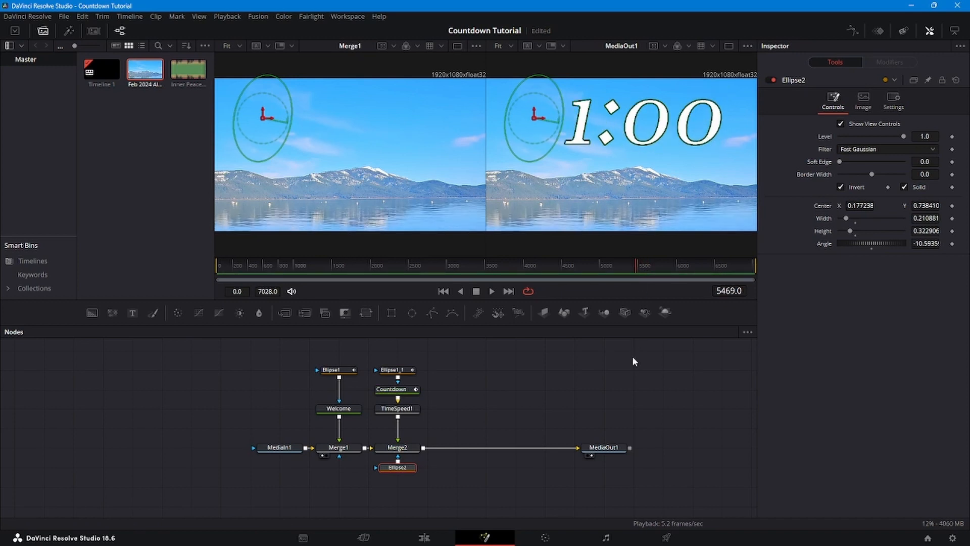
pyautogui.press('Left')
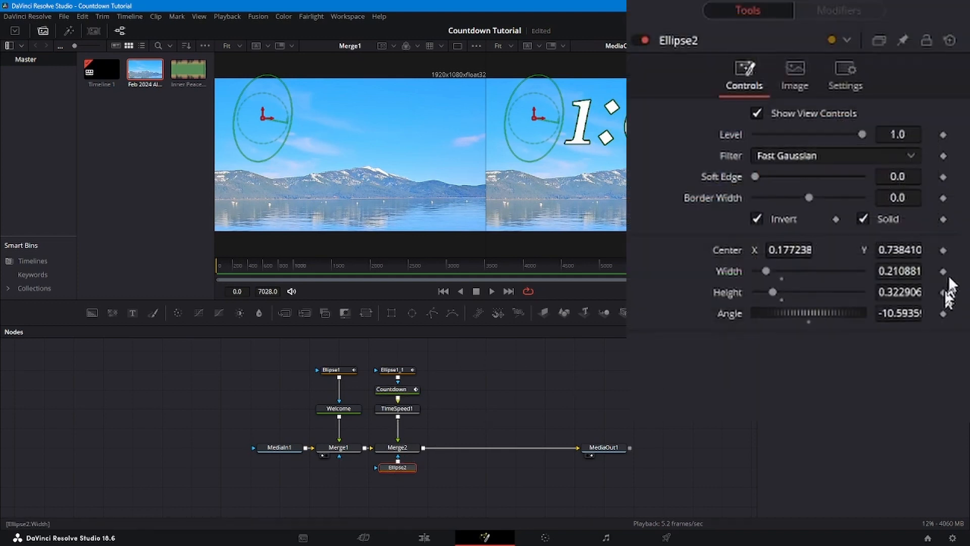
pyautogui.click(952, 218)
pyautogui.click(942, 292)
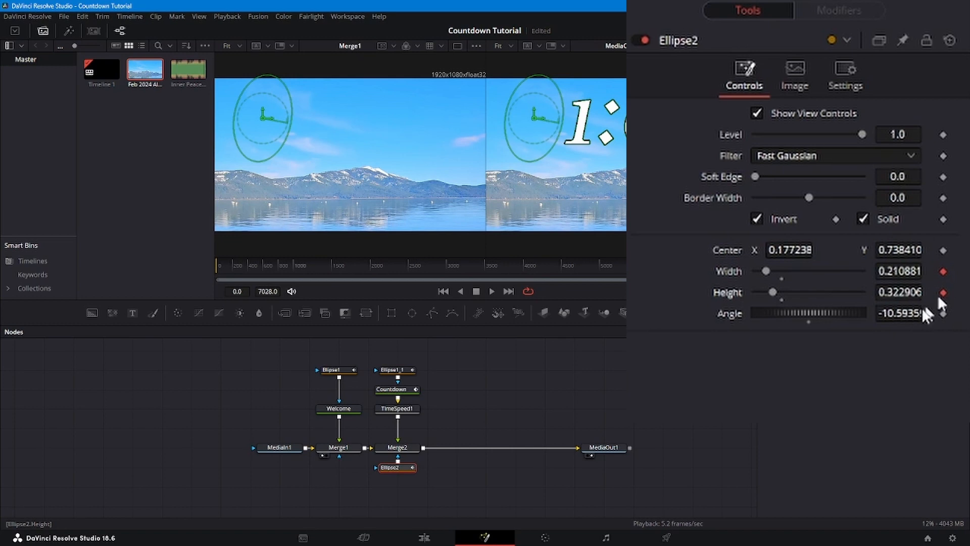
# - At frame 5470, enlarge Ellipse2 to about 0.606 wide and 0.929 high to hide both minute digits, and check the frames around it
pyautogui.press('Right')
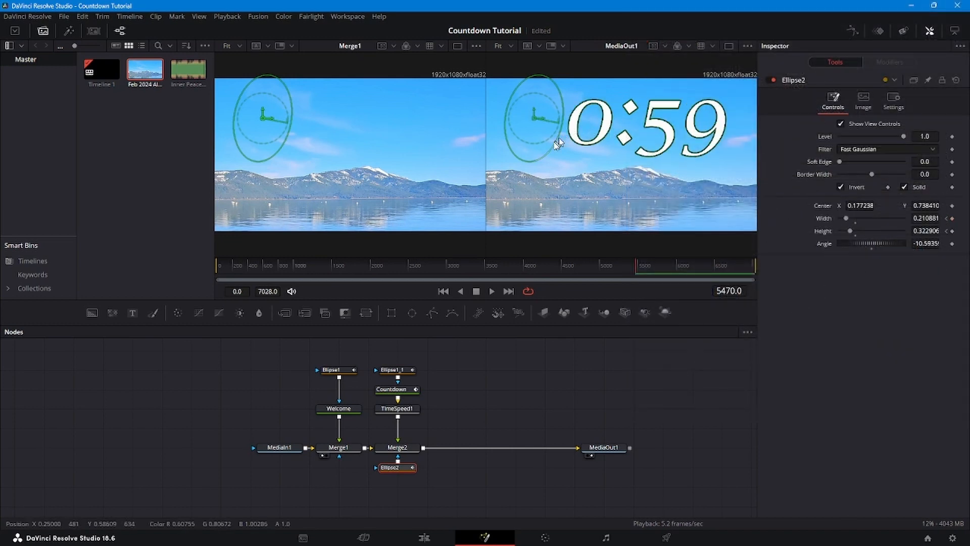
pyautogui.moveTo(554, 146); pyautogui.dragTo(608, 167)
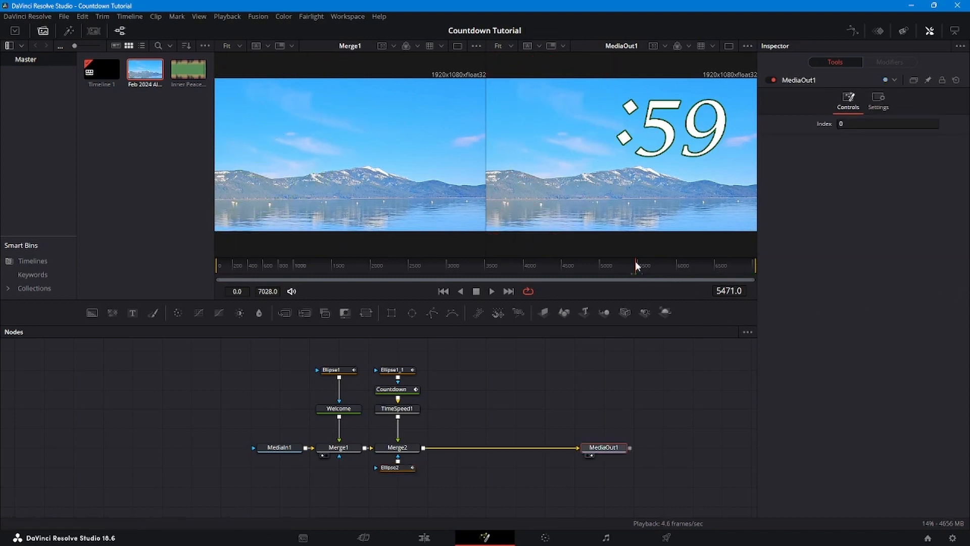
pyautogui.moveTo(635, 261); pyautogui.dragTo(637, 266)
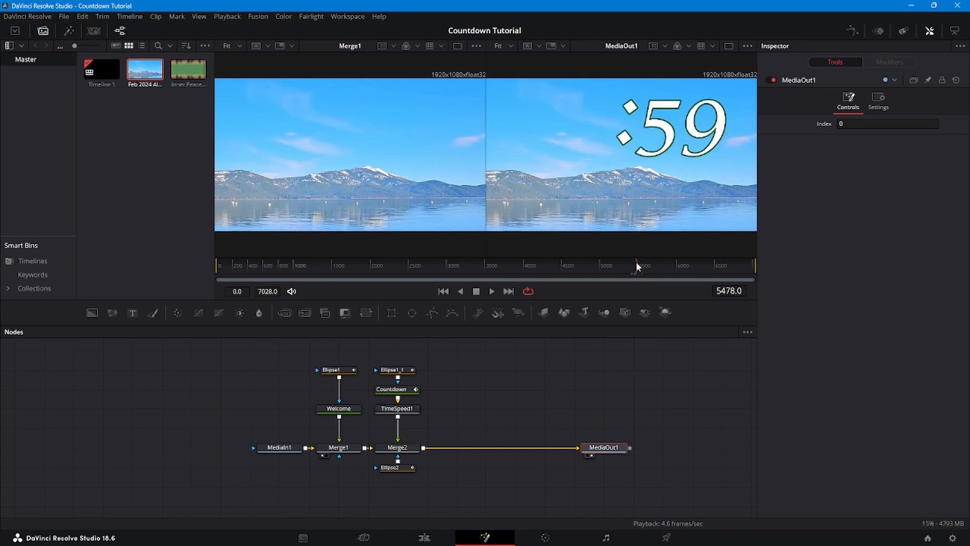